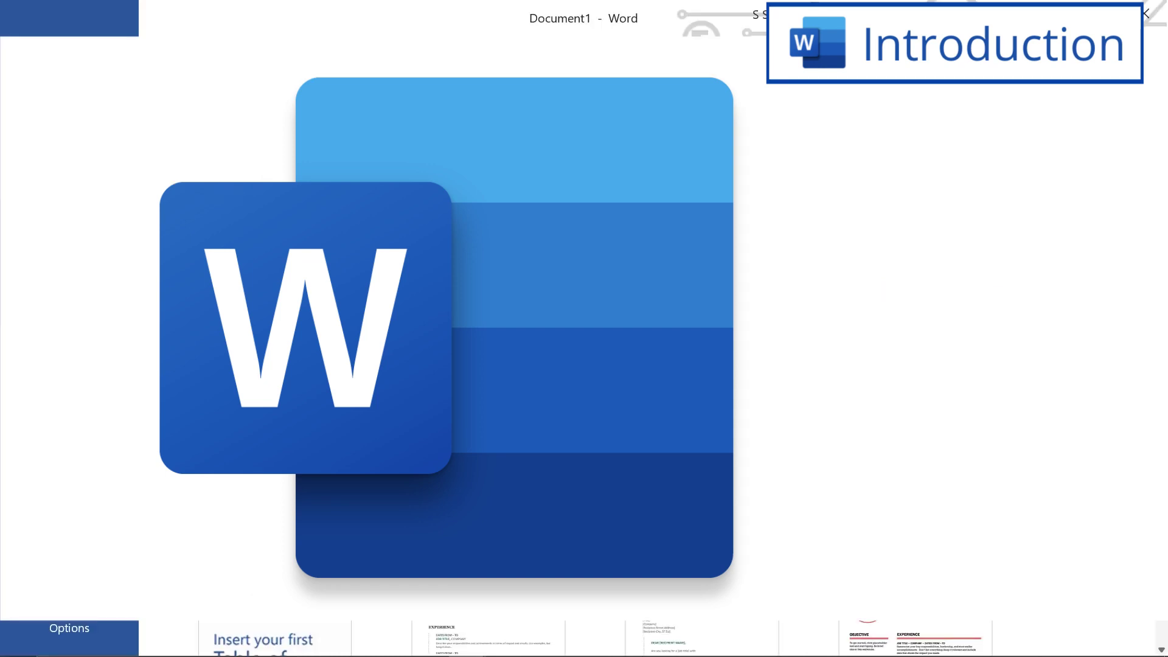
# Step: Create a new blank document from the Word start screen
pyautogui.scroll(-10, 1050, 389)
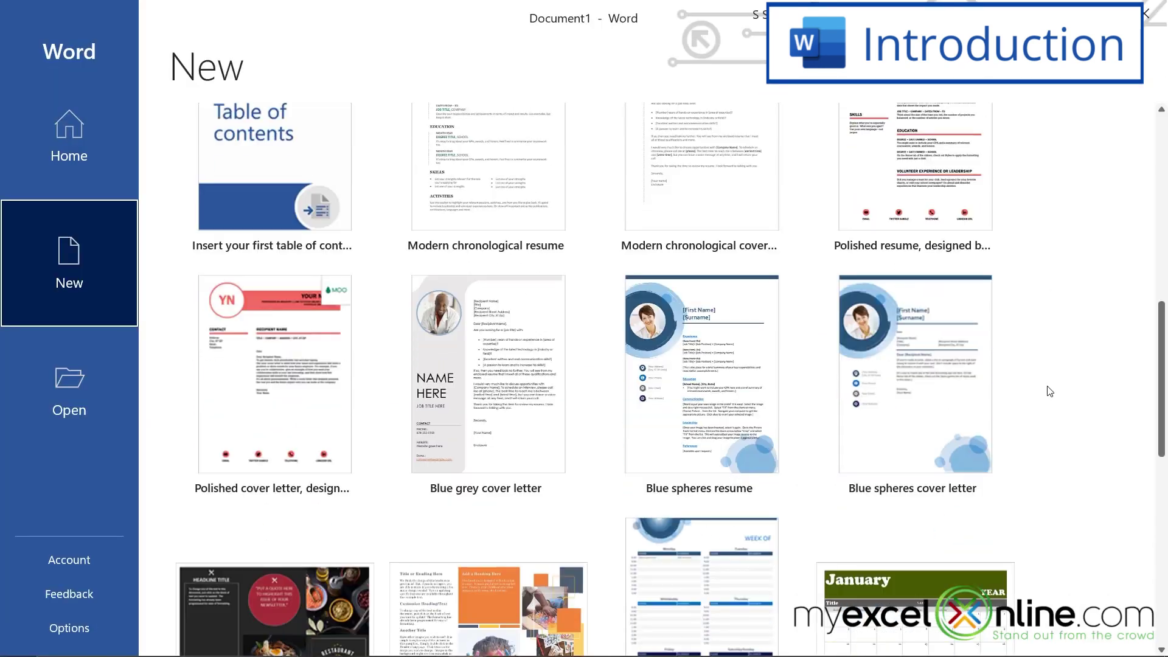
pyautogui.scroll(-5, 1049, 391)
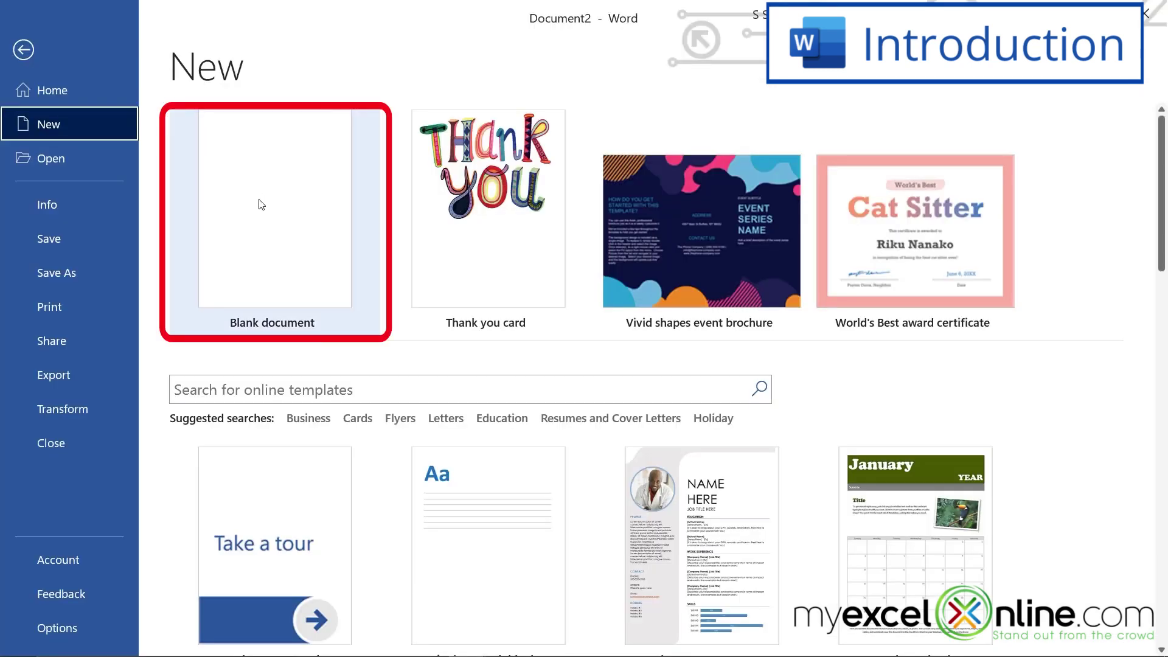
pyautogui.click(262, 204)
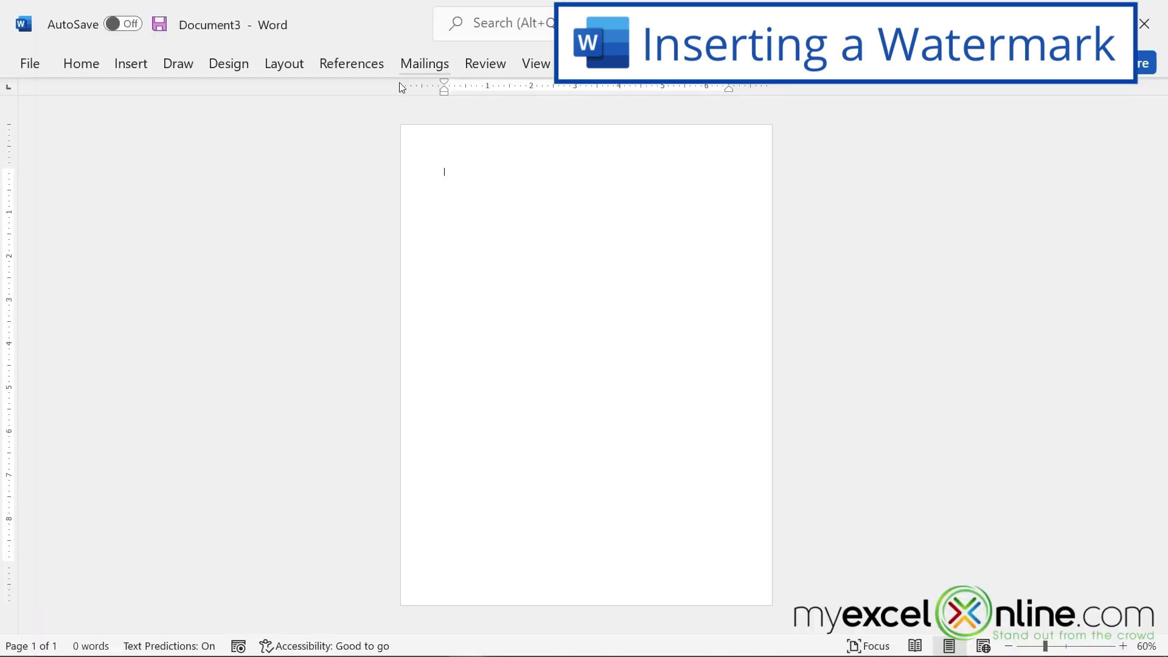
# Step: Apply excel.png as a custom picture watermark with Washout enabled
pyautogui.click(219, 72)
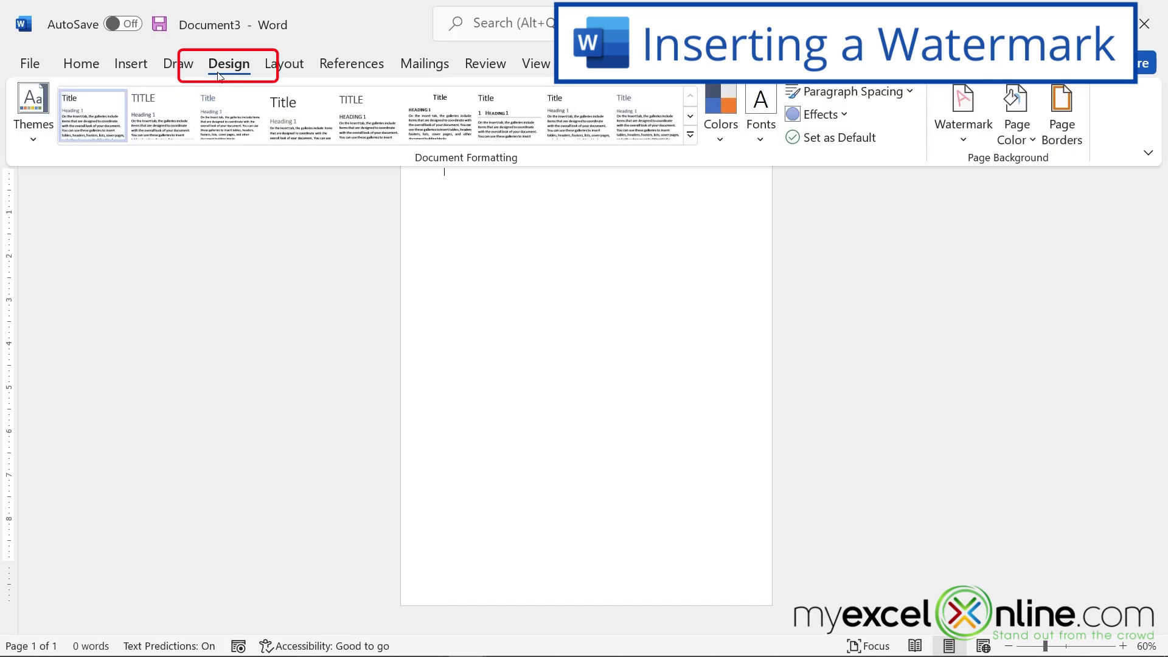
pyautogui.click(964, 139)
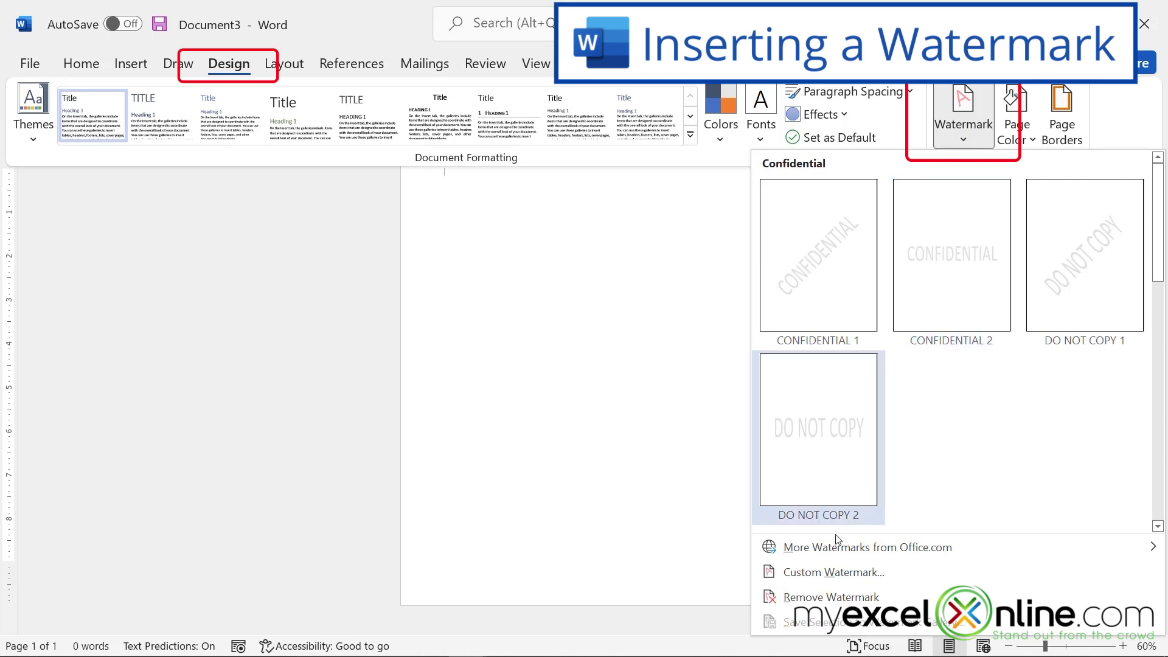
pyautogui.click(807, 578)
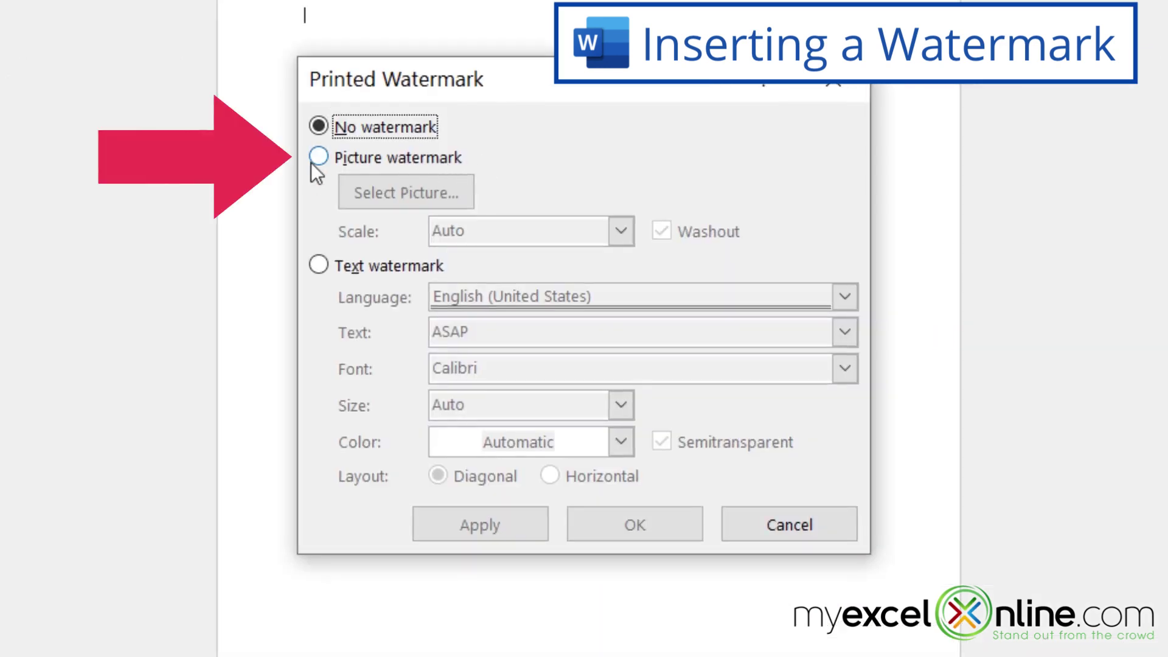
pyautogui.click(312, 162)
pyautogui.click(396, 196)
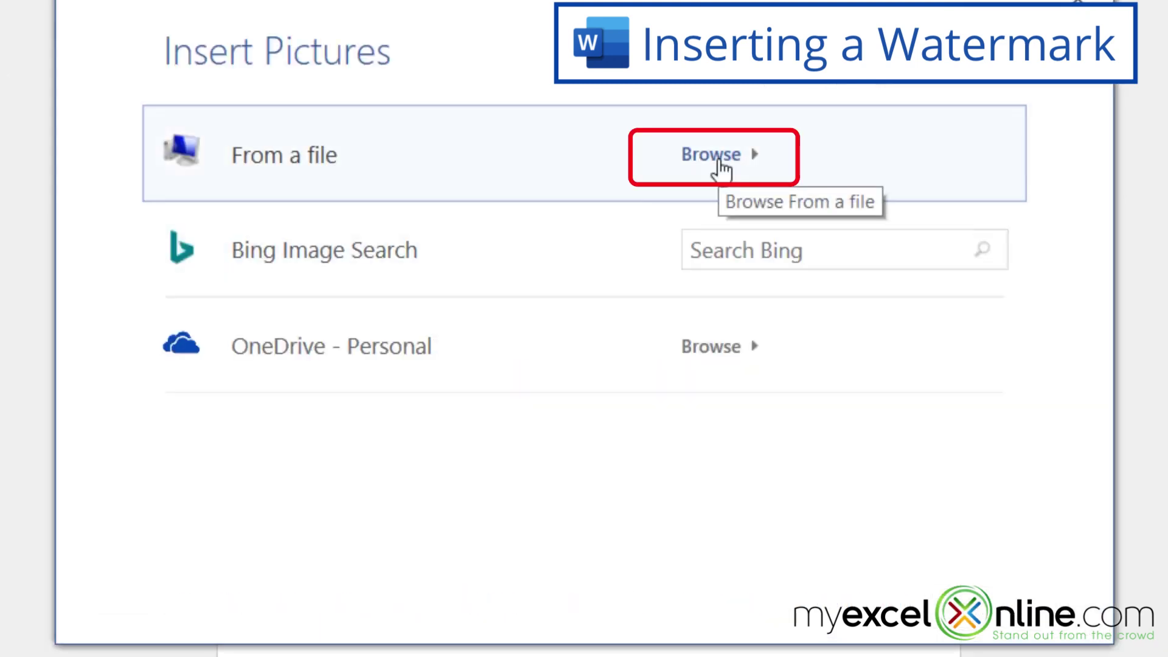
pyautogui.click(718, 159)
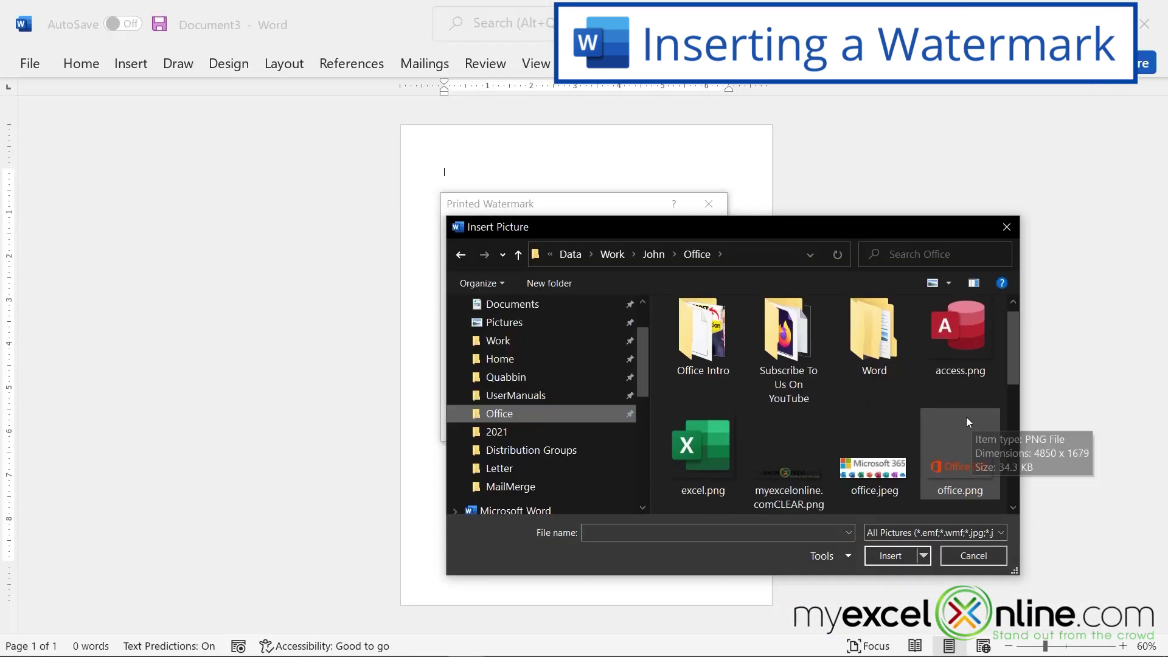
pyautogui.click(703, 444)
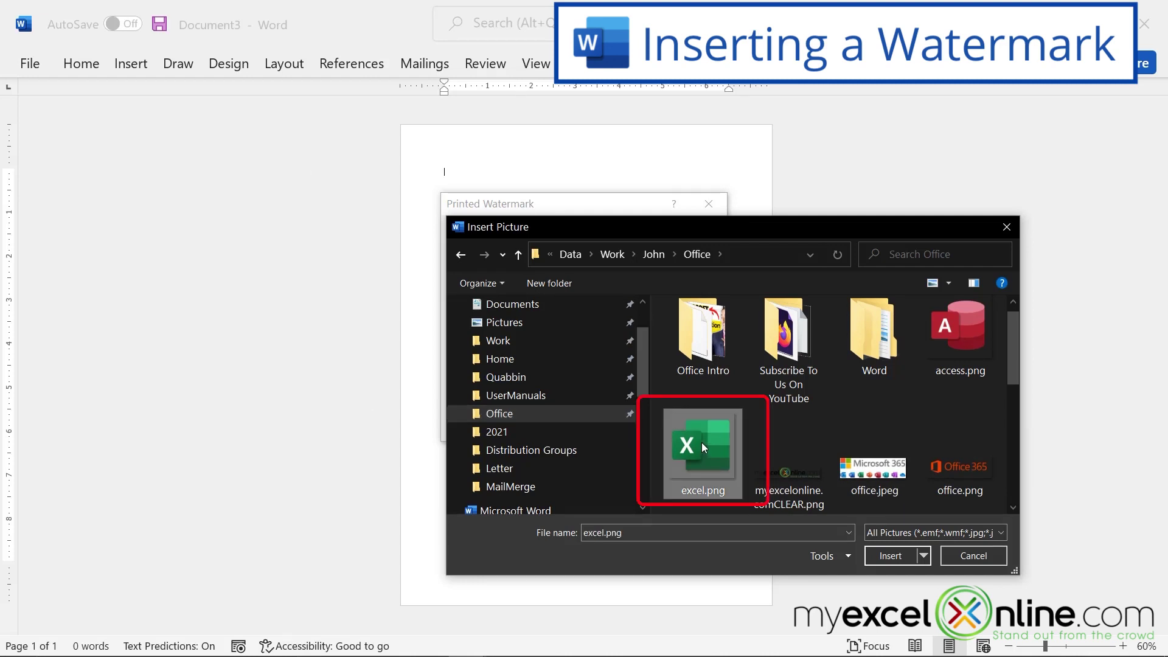
pyautogui.click(882, 556)
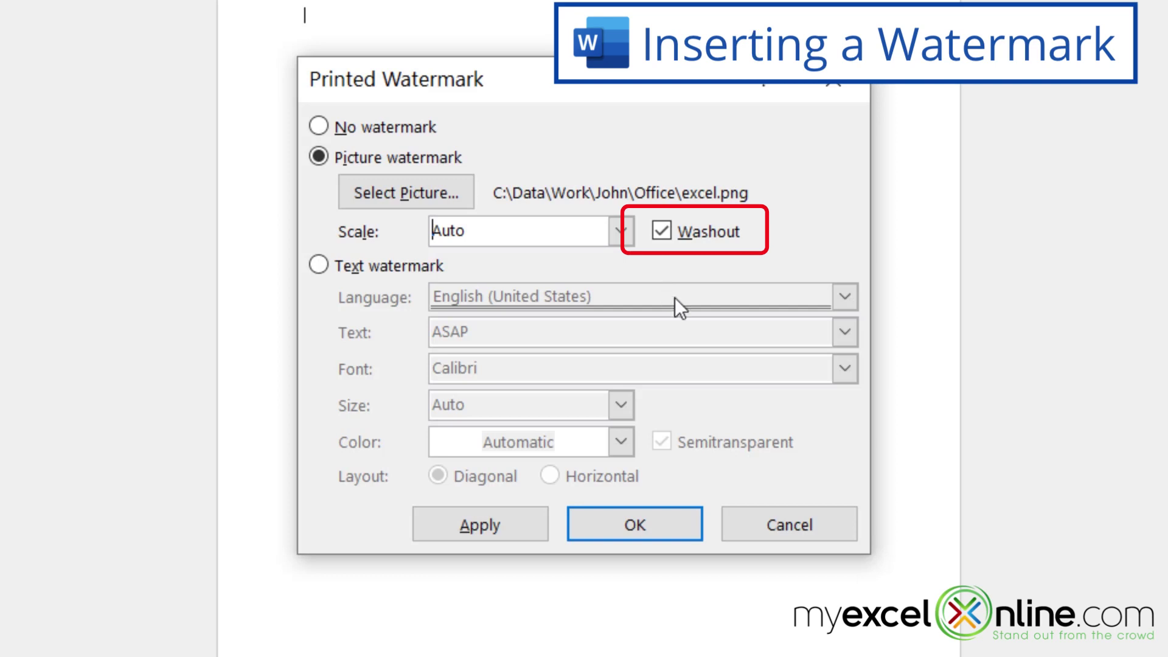
pyautogui.click(632, 530)
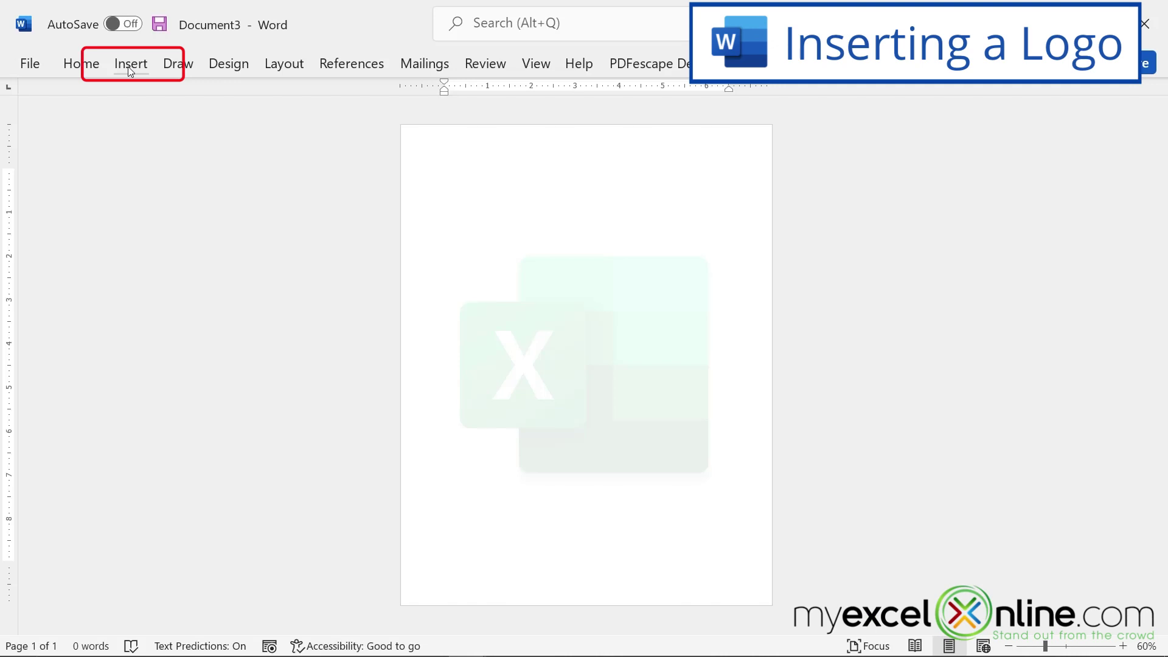
# Step: Insert the myexcelonline logo from this device, enlarge it, and center it on the page
pyautogui.click(128, 67)
pyautogui.click(187, 144)
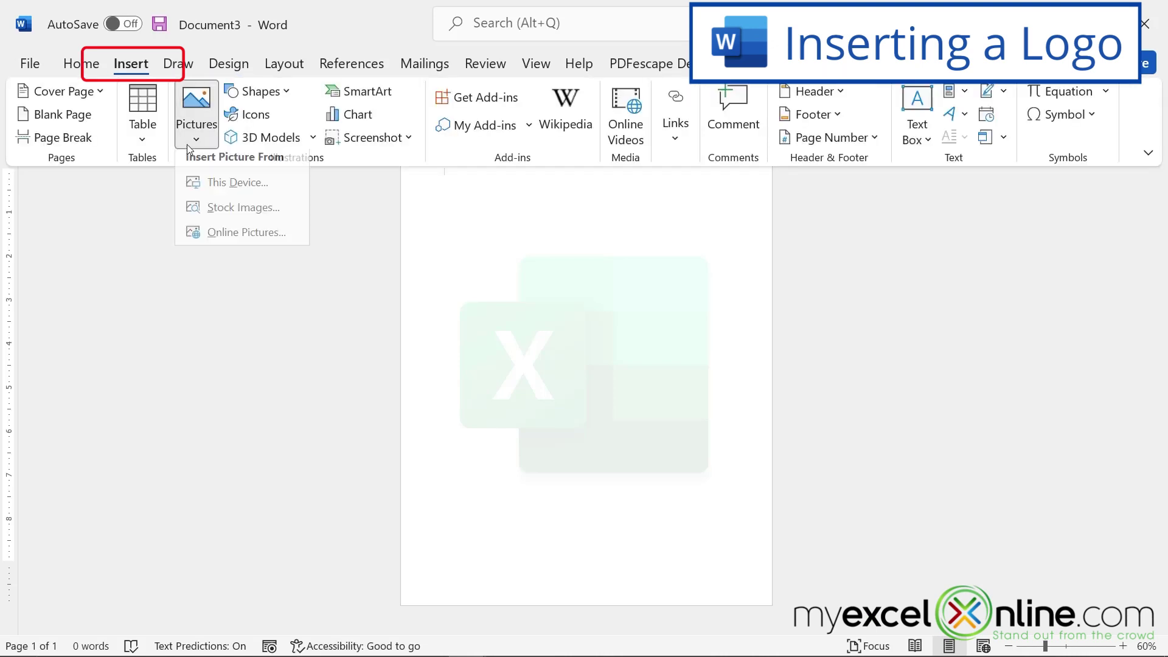
pyautogui.click(231, 189)
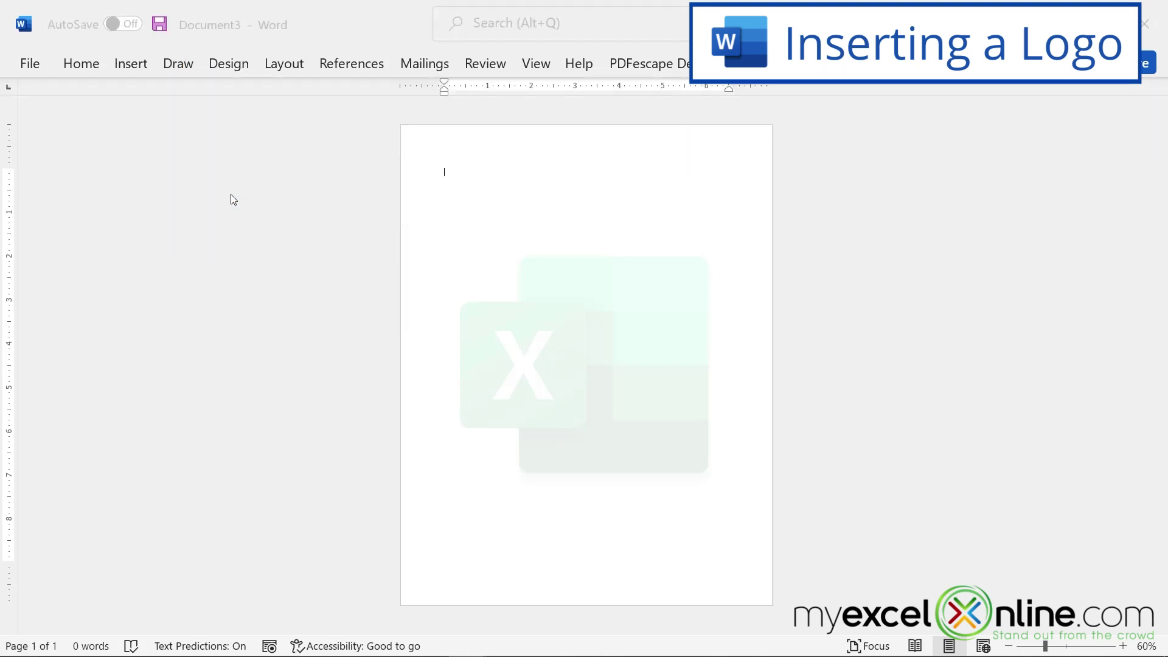
pyautogui.doubleClick(348, 283)
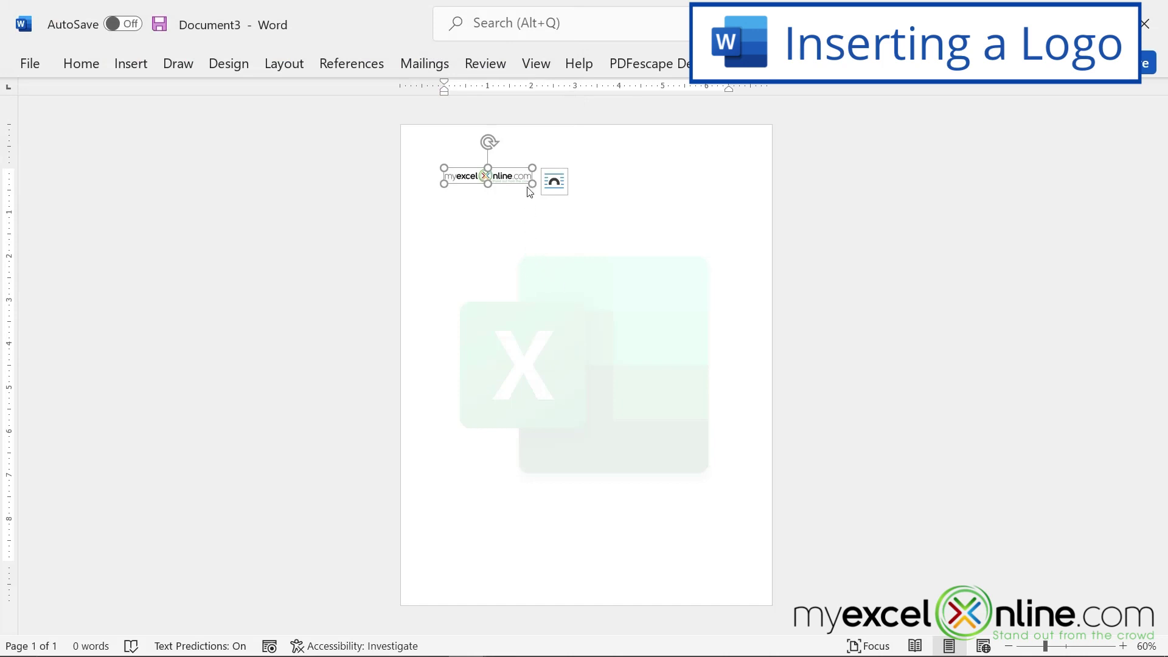
pyautogui.moveTo(532, 183); pyautogui.dragTo(569, 208)
pyautogui.click(80, 63)
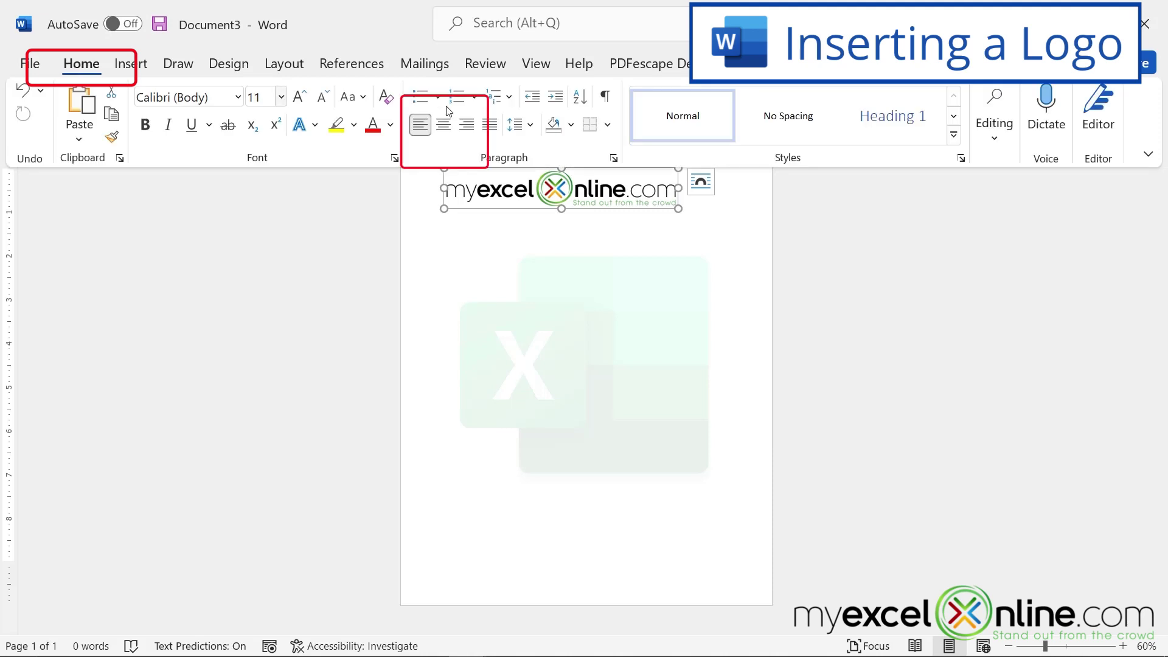
pyautogui.click(444, 126)
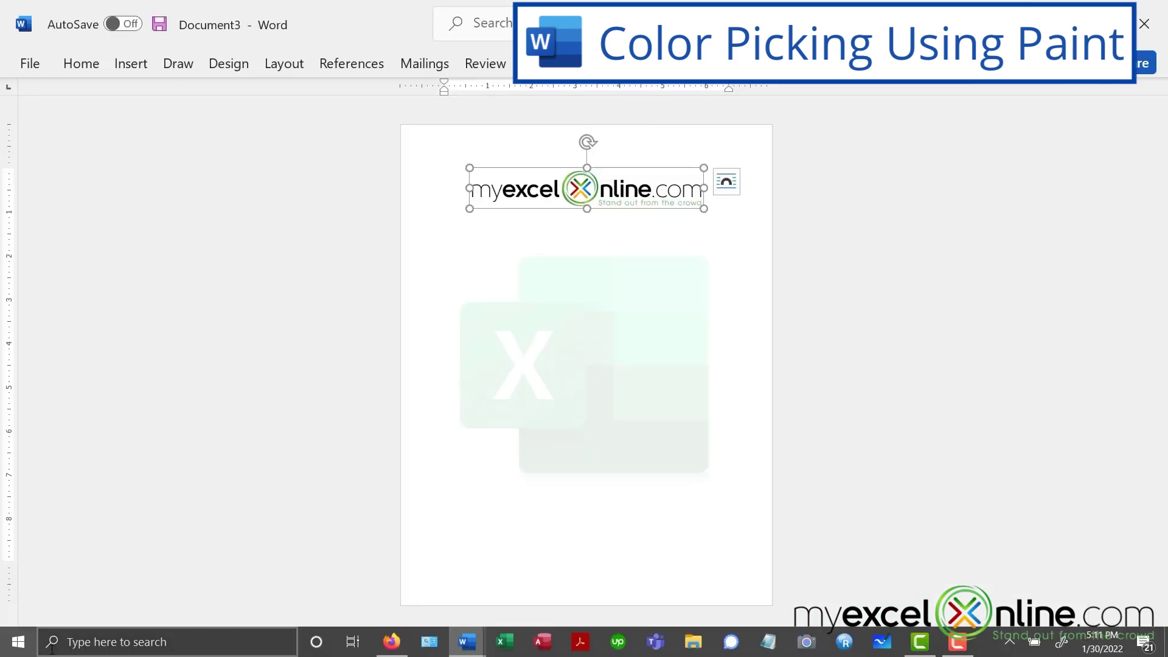
# Step: Launch Paint and open the myexcelonline.comCLEAR.png logo image
pyautogui.click(140, 635)
pyautogui.write('paint')
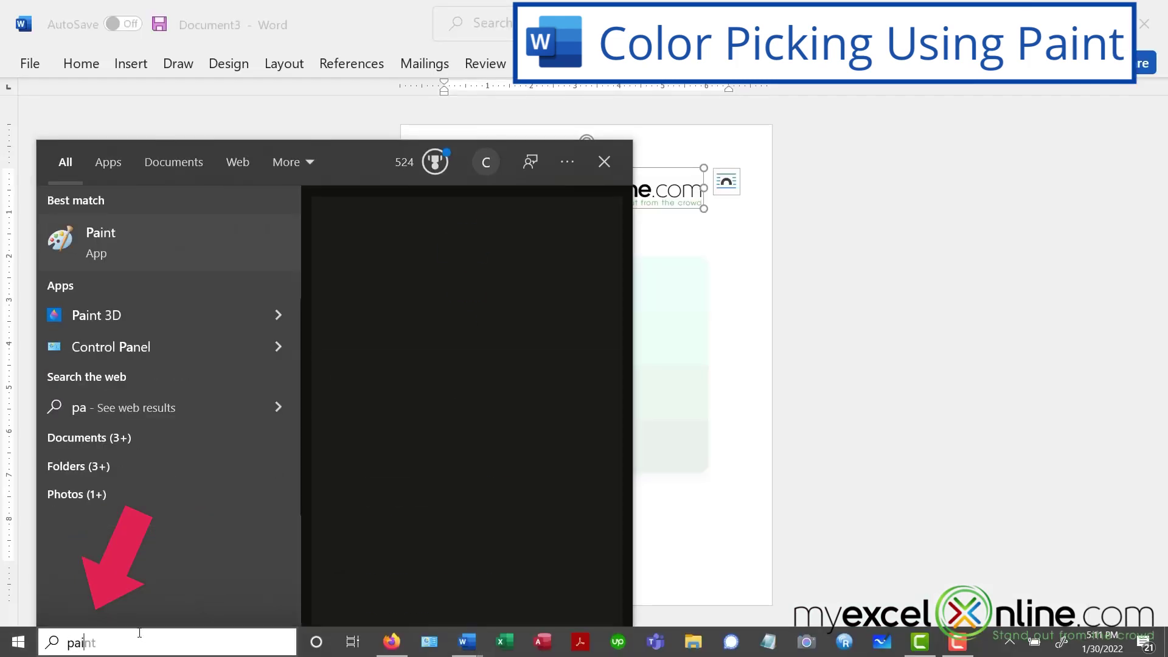
pyautogui.click(139, 239)
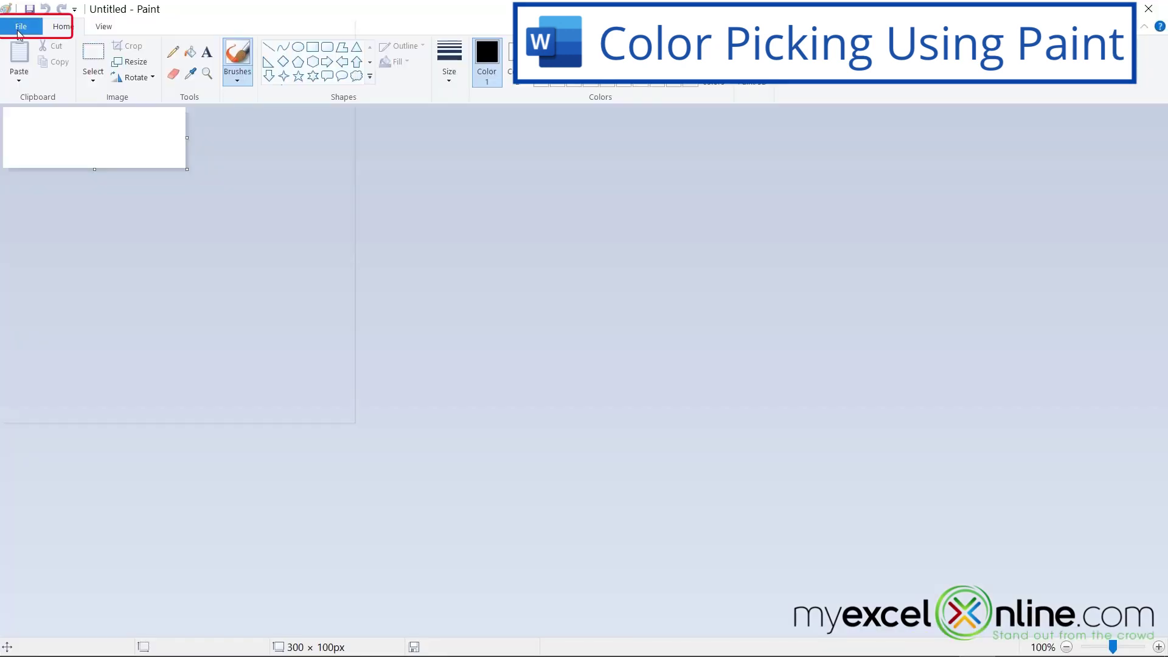
pyautogui.click(14, 30)
pyautogui.click(44, 85)
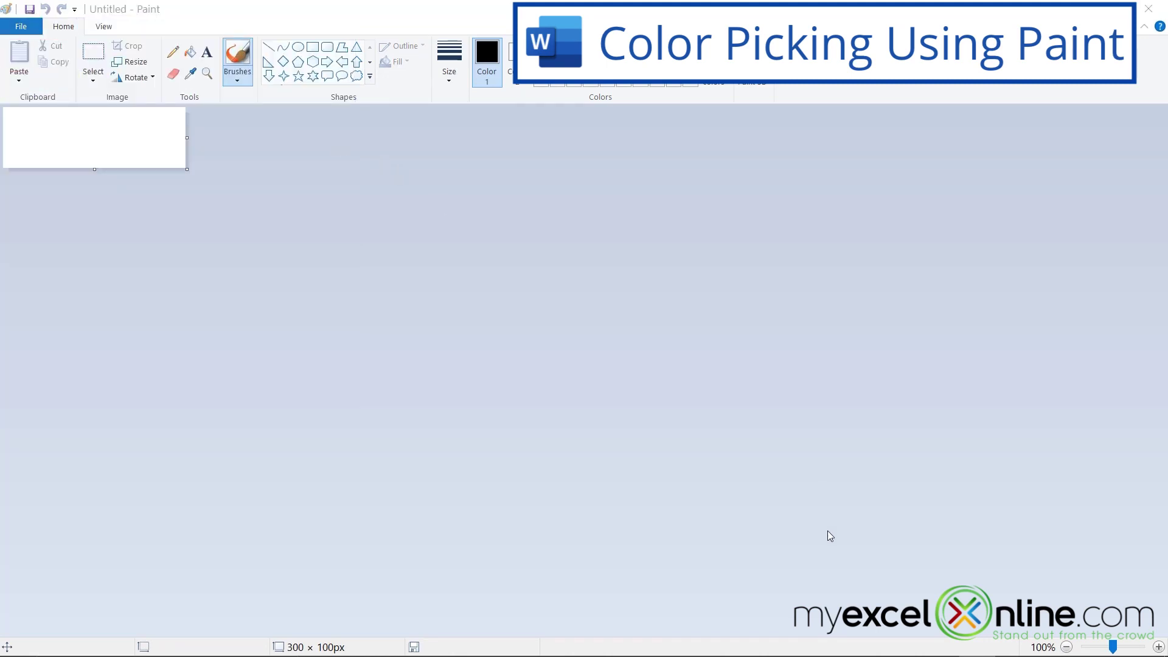
pyautogui.click(705, 396)
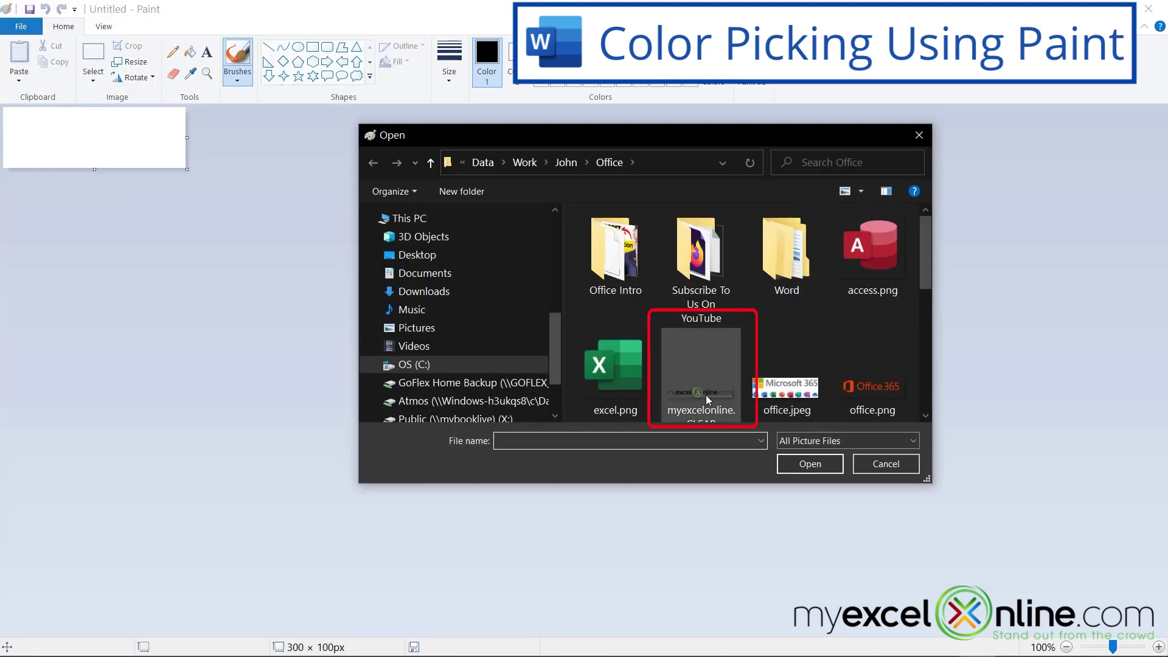
pyautogui.click(805, 461)
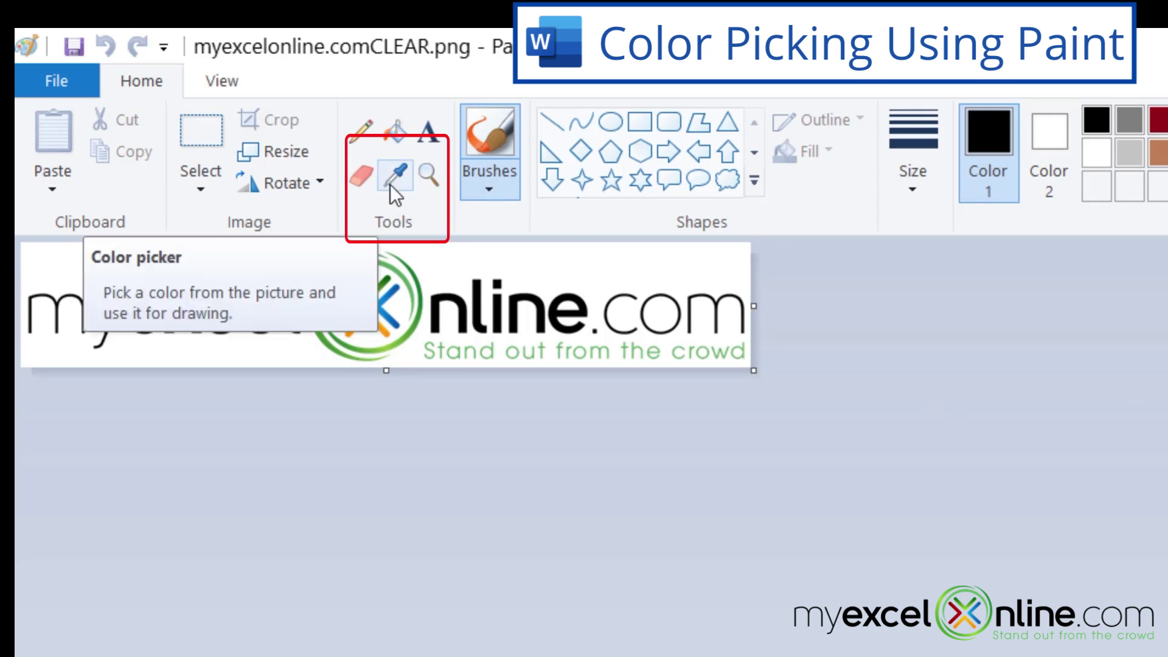
# Step: Sample the ring's green (Red 93, Green 175, Blue 93) and view it in Edit colors
pyautogui.click(390, 184)
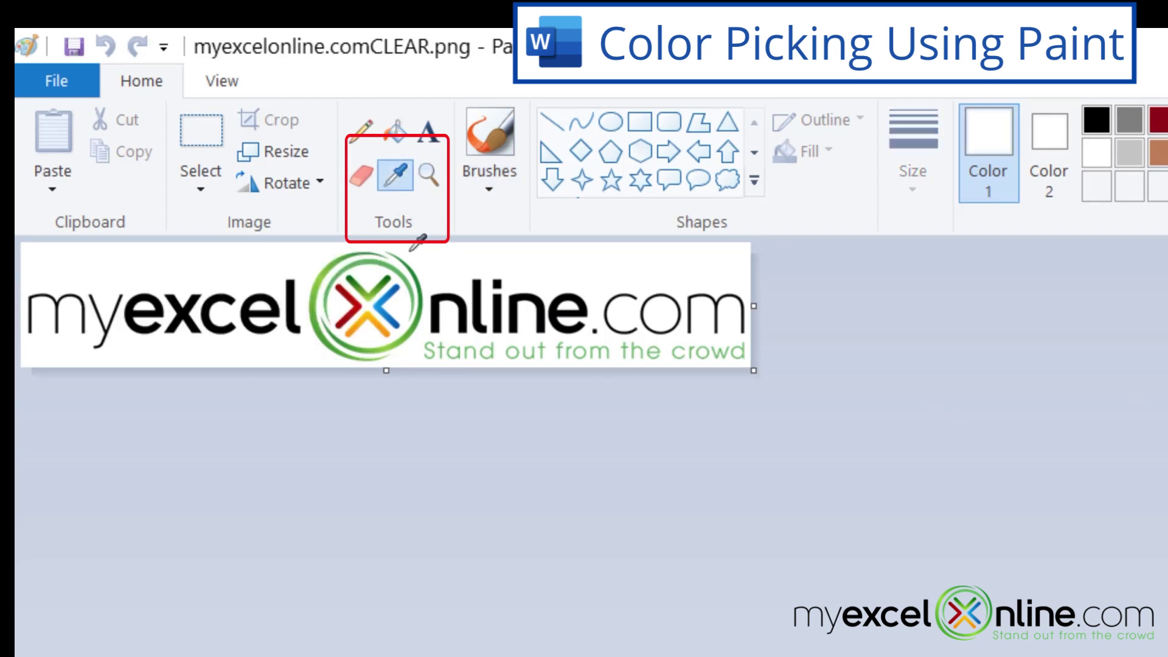
pyautogui.click(348, 265)
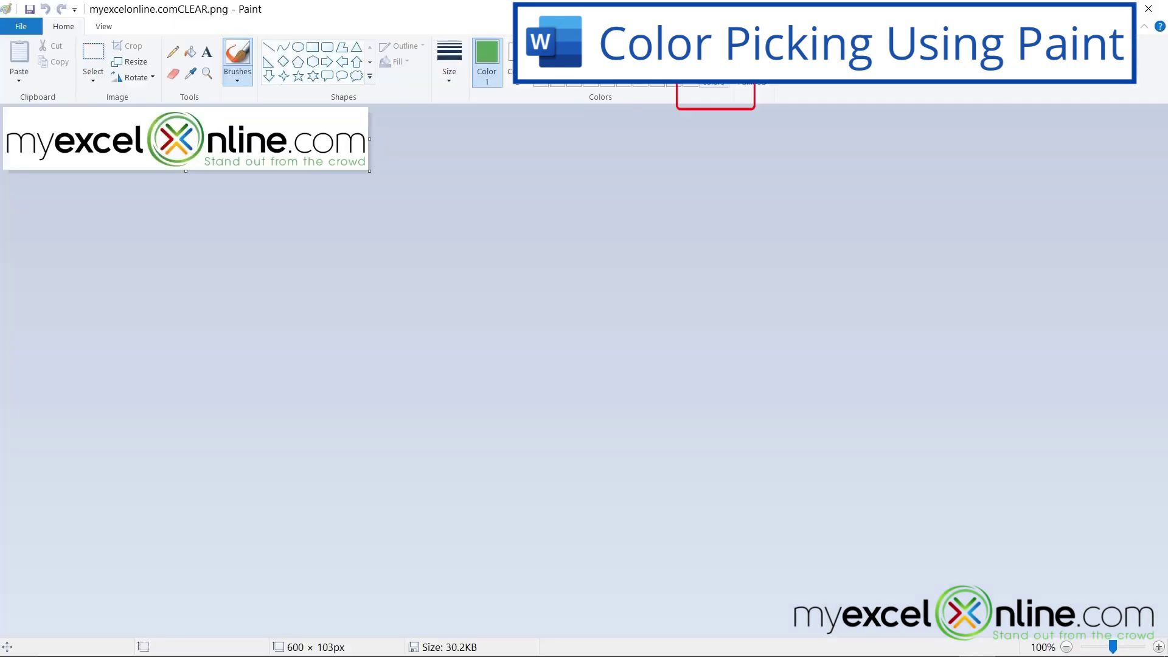
pyautogui.click(716, 83)
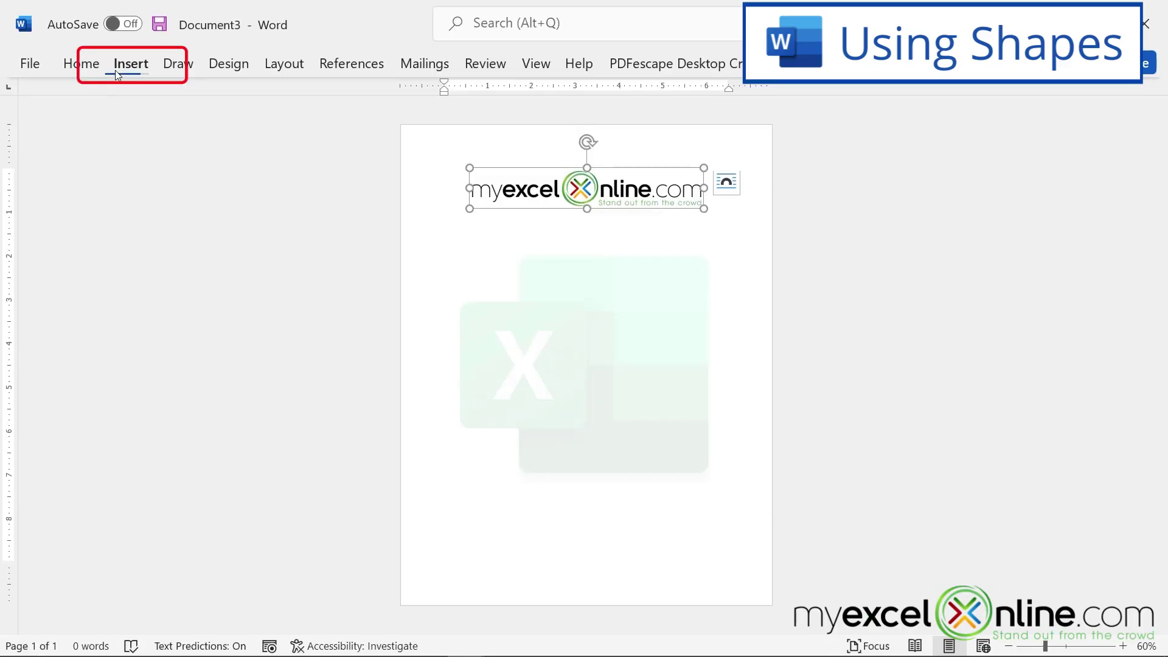
# Step: Draw a right triangle shape and place it in the page's bottom-left corner
pyautogui.click(116, 71)
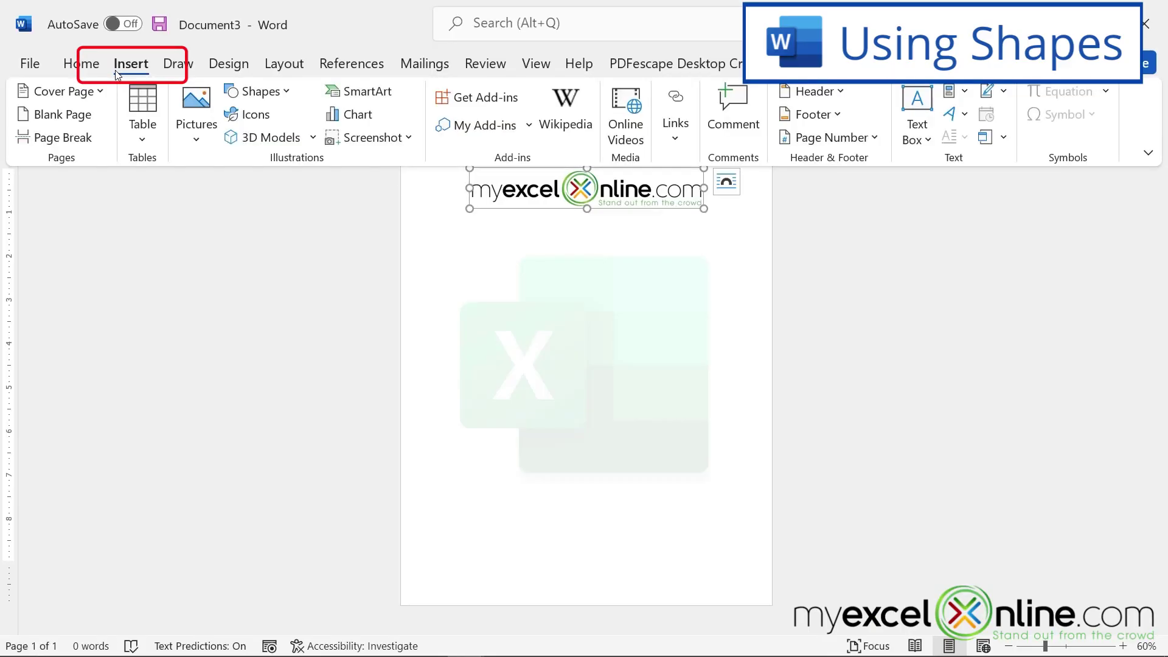
pyautogui.click(289, 92)
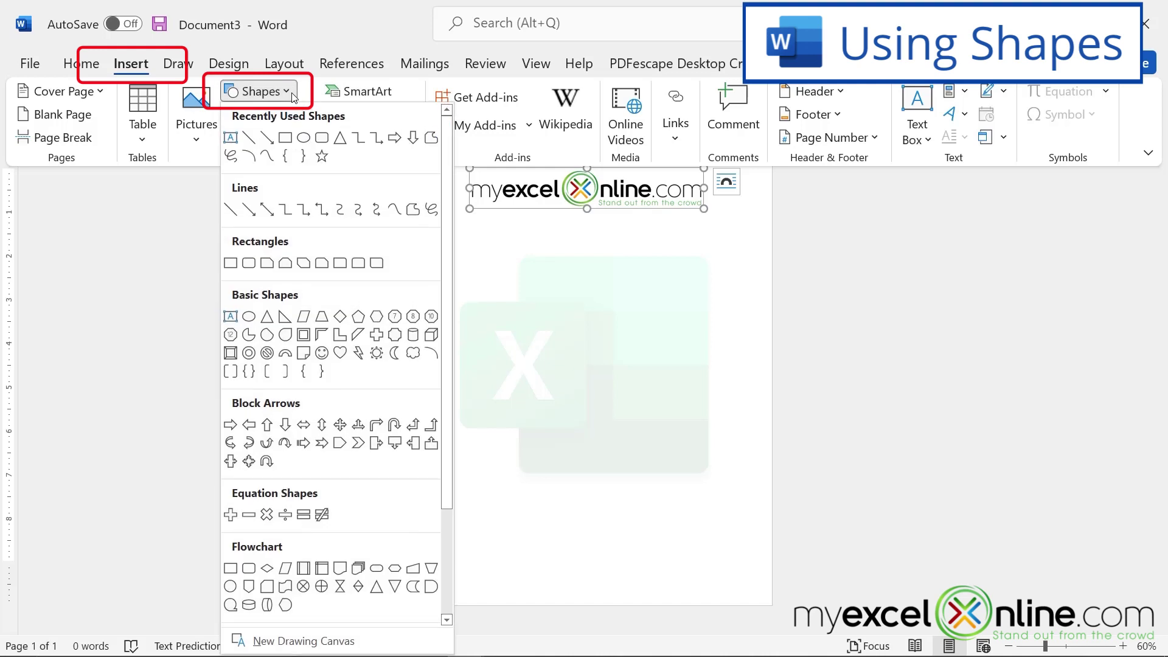
pyautogui.click(285, 319)
pyautogui.moveTo(455, 453); pyautogui.dragTo(595, 559)
pyautogui.moveTo(492, 527); pyautogui.dragTo(438, 568)
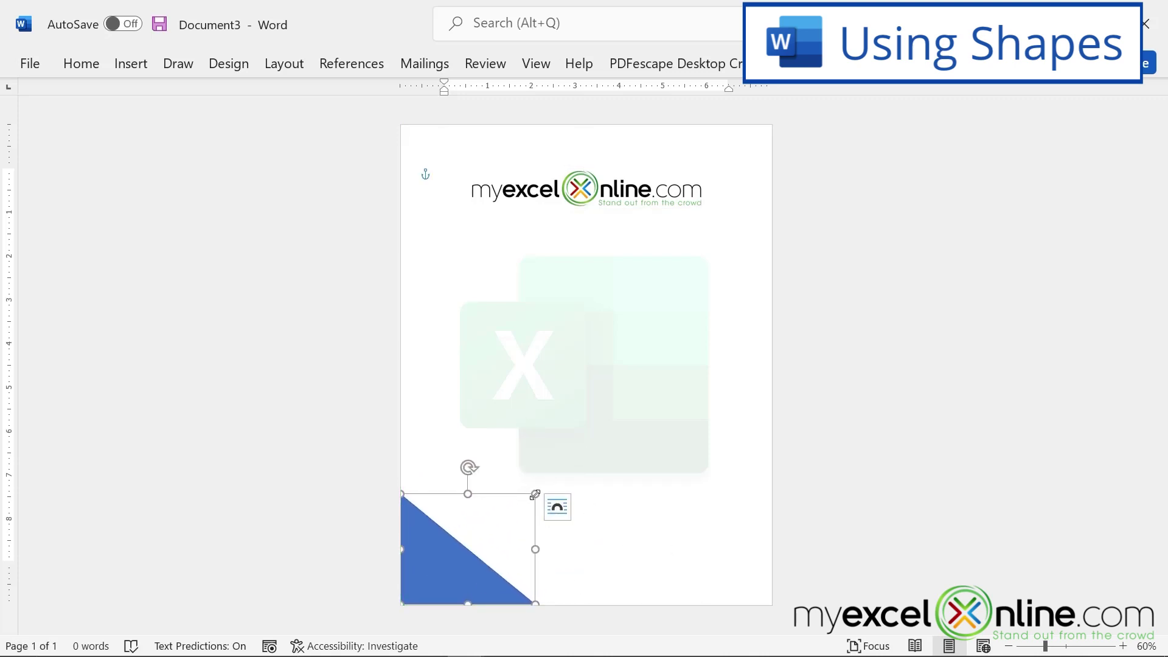
# Step: Enlarge the corner triangle to about 3.5" by 3.71"
pyautogui.moveTo(535, 493); pyautogui.dragTo(535, 492)
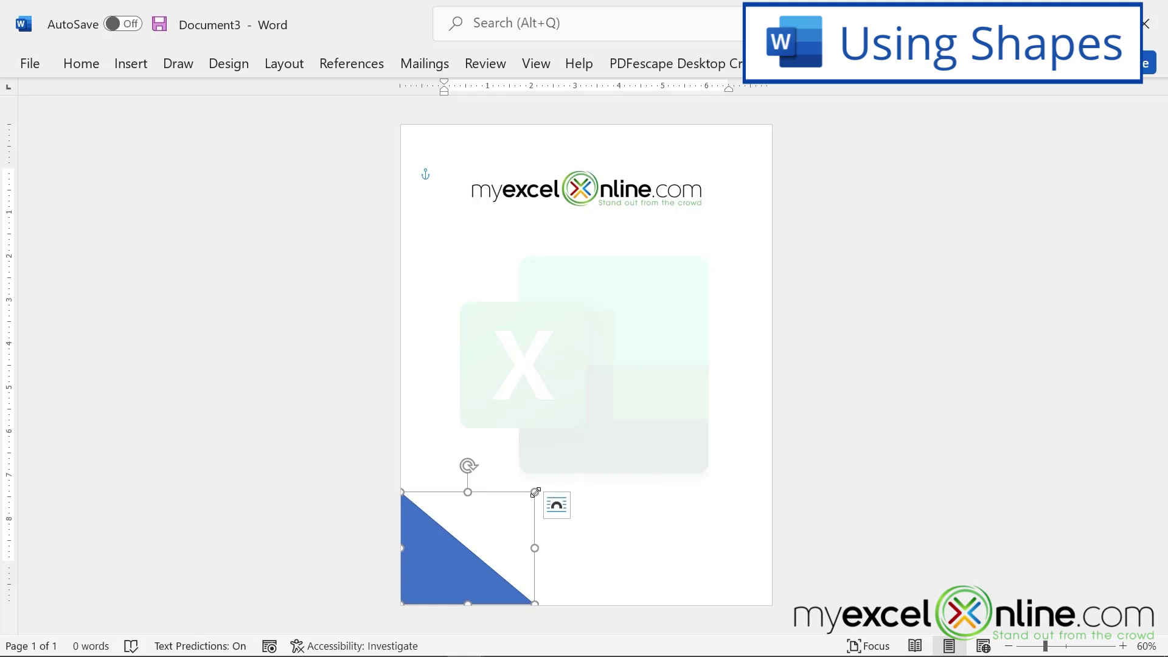
pyautogui.moveTo(535, 492); pyautogui.dragTo(563, 450)
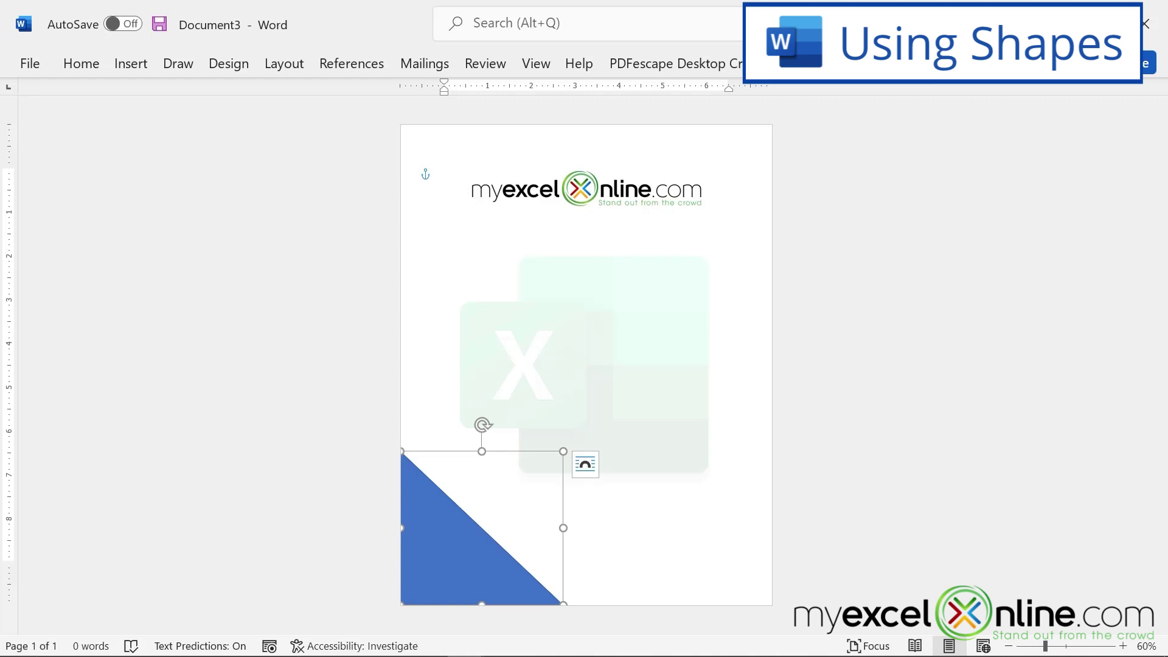
pyautogui.click(785, 63)
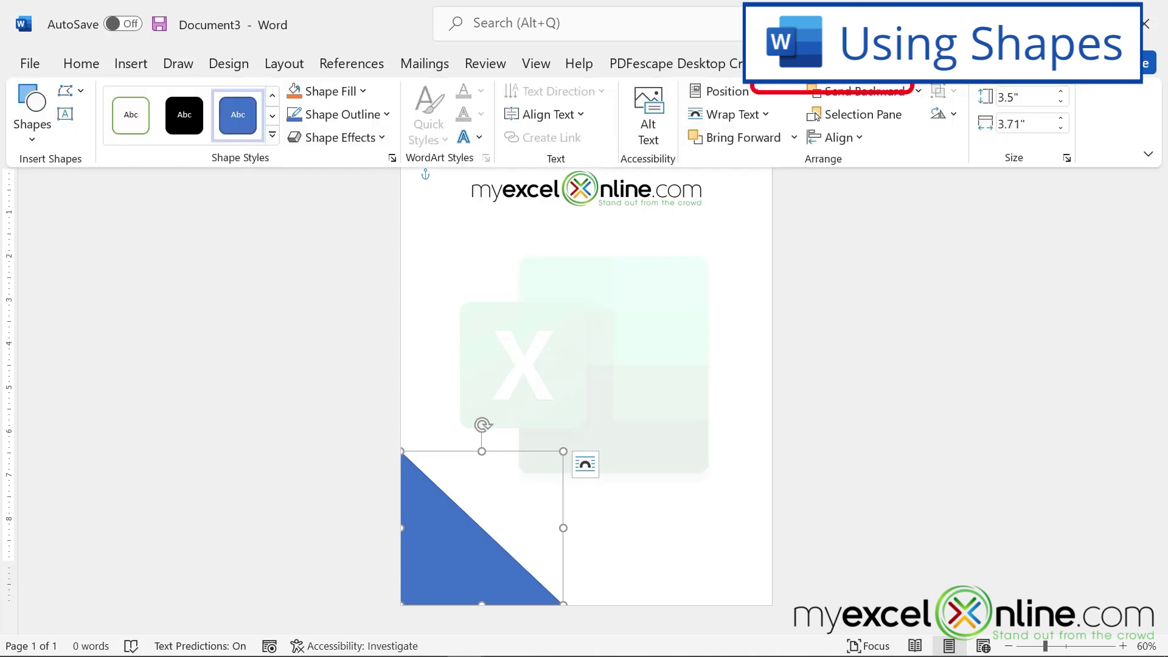
# Step: Fill the corner triangle with the custom colour RGB 93, 175, 93
pyautogui.click(370, 97)
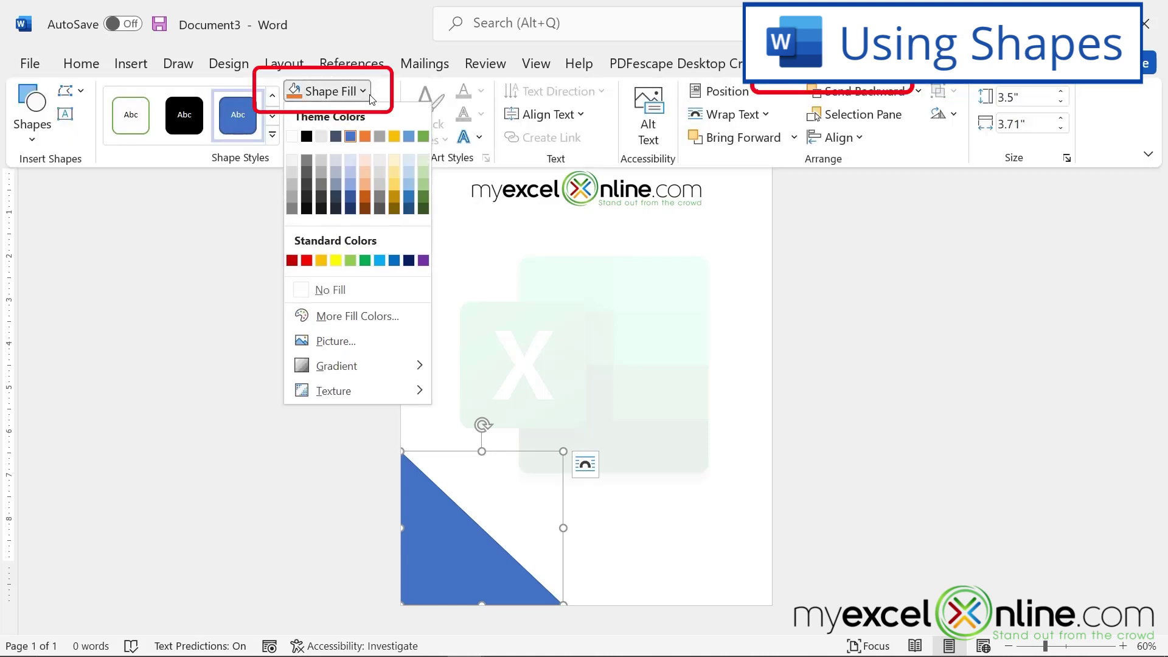
pyautogui.click(354, 317)
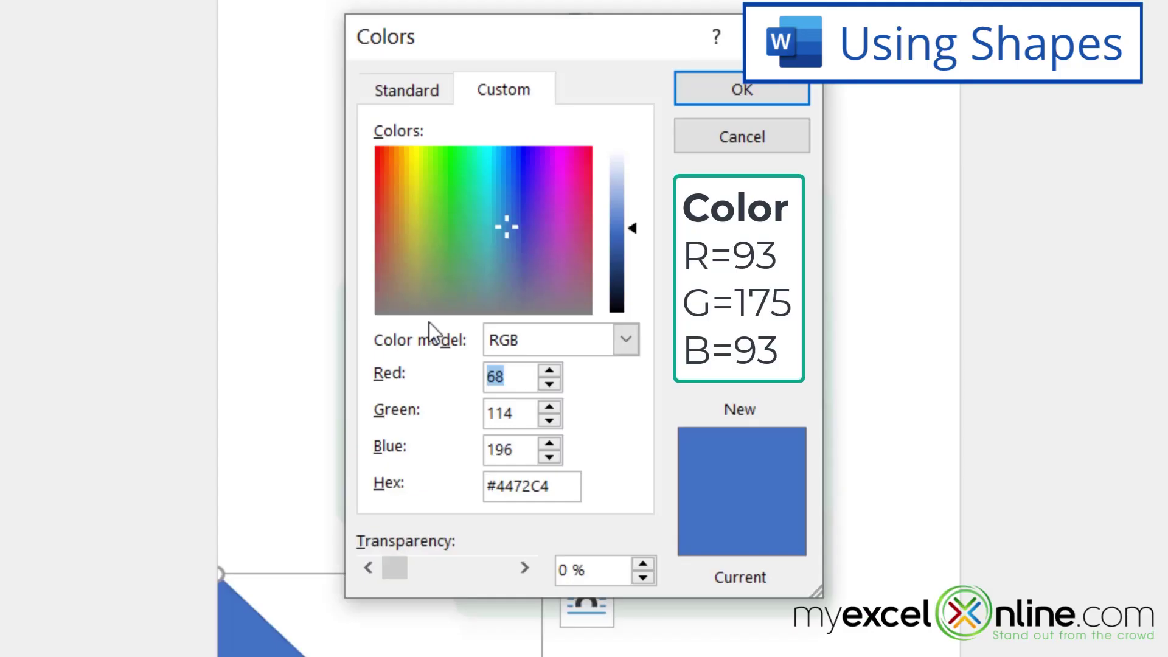
pyautogui.write('93')
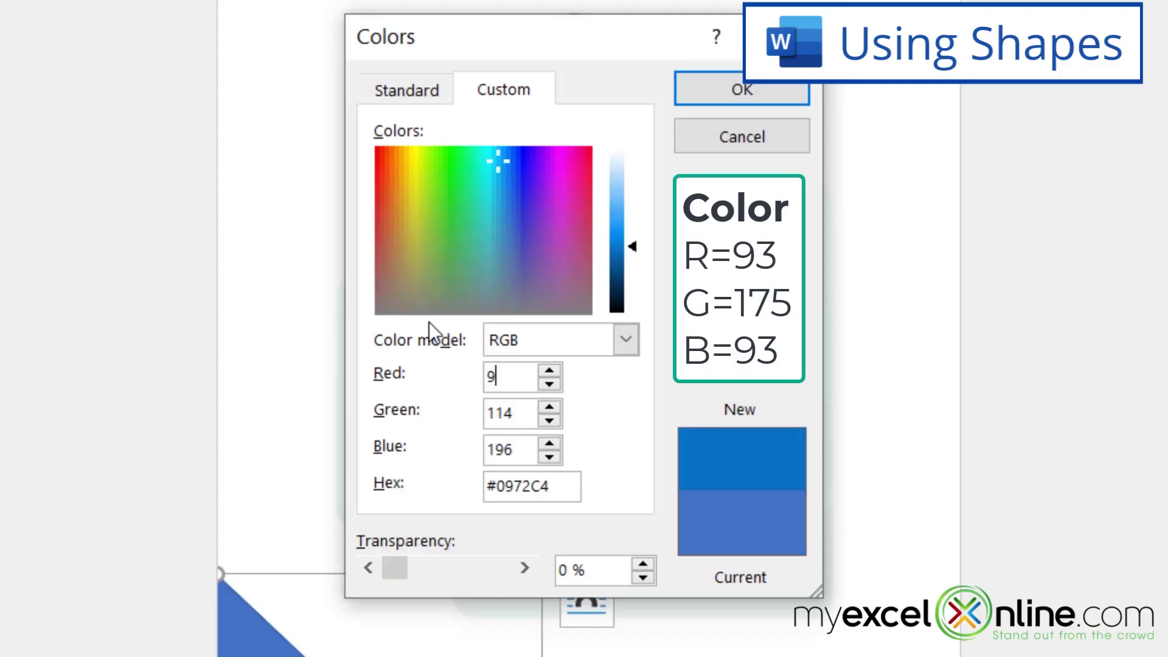
pyautogui.press('Tab')
pyautogui.write('175')
pyautogui.press('Tab')
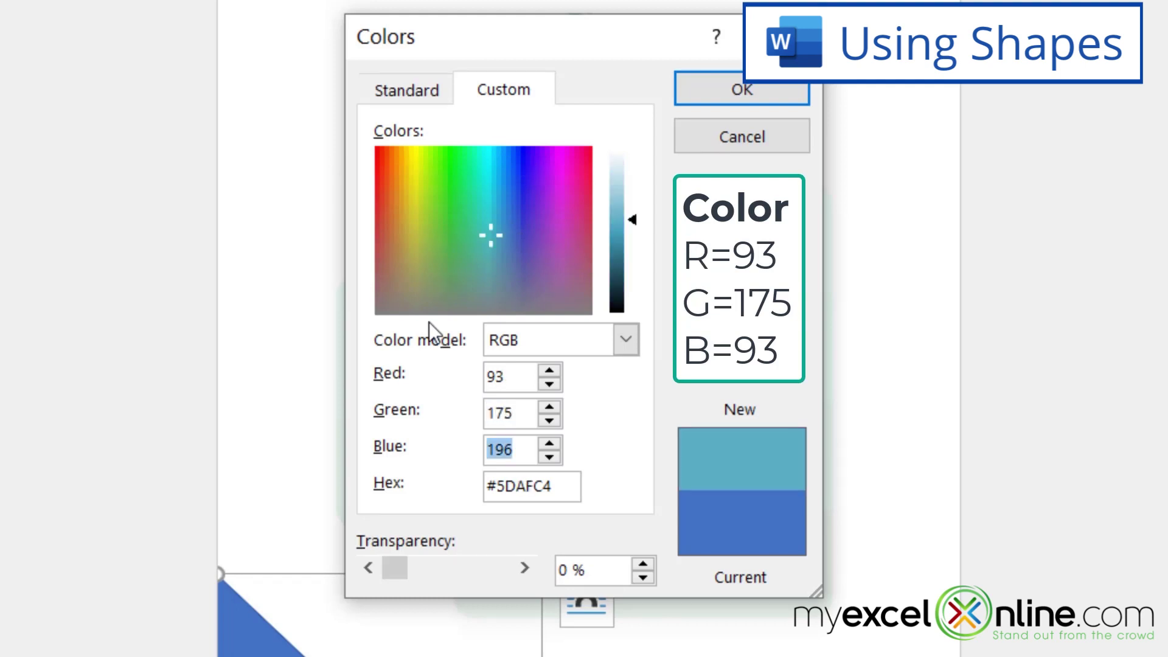
pyautogui.write('93')
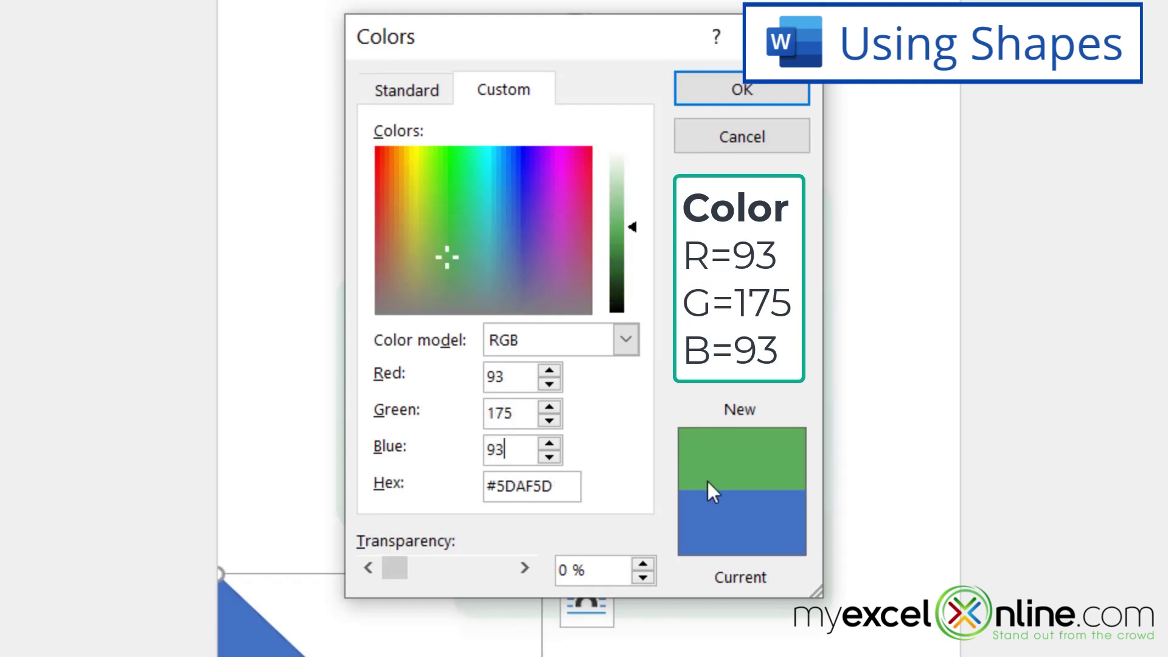
pyautogui.click(748, 85)
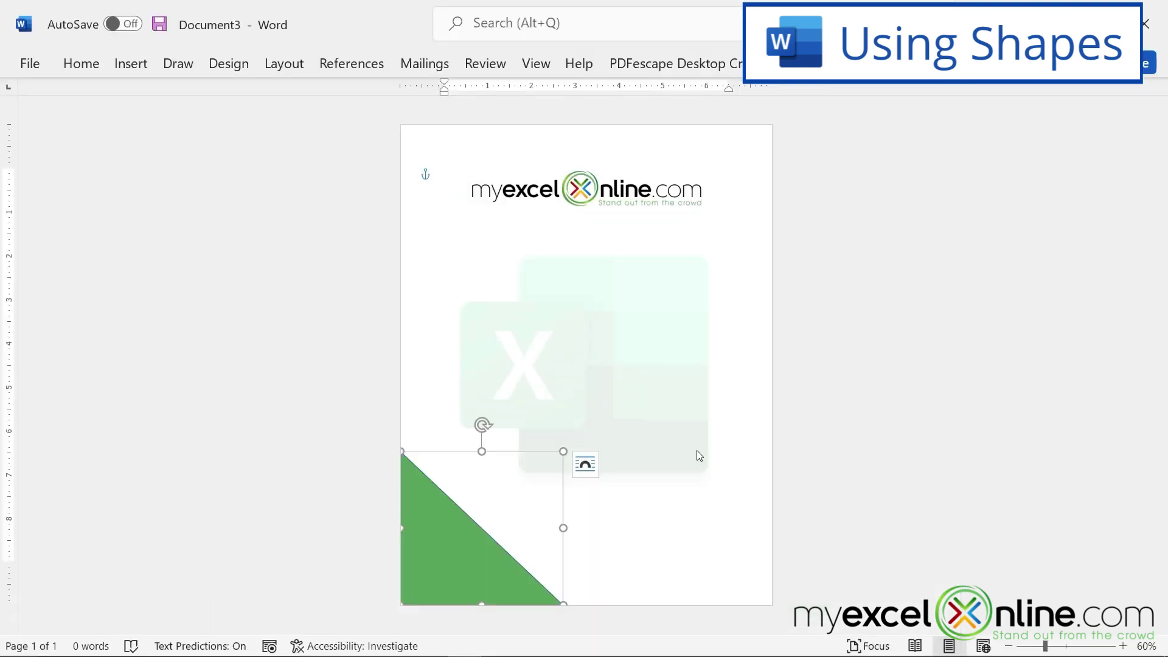
# Step: Paste a copy of the green triangle, rotated 90°, into the bottom-right corner
pyautogui.hotkey('ctrl', 'c')
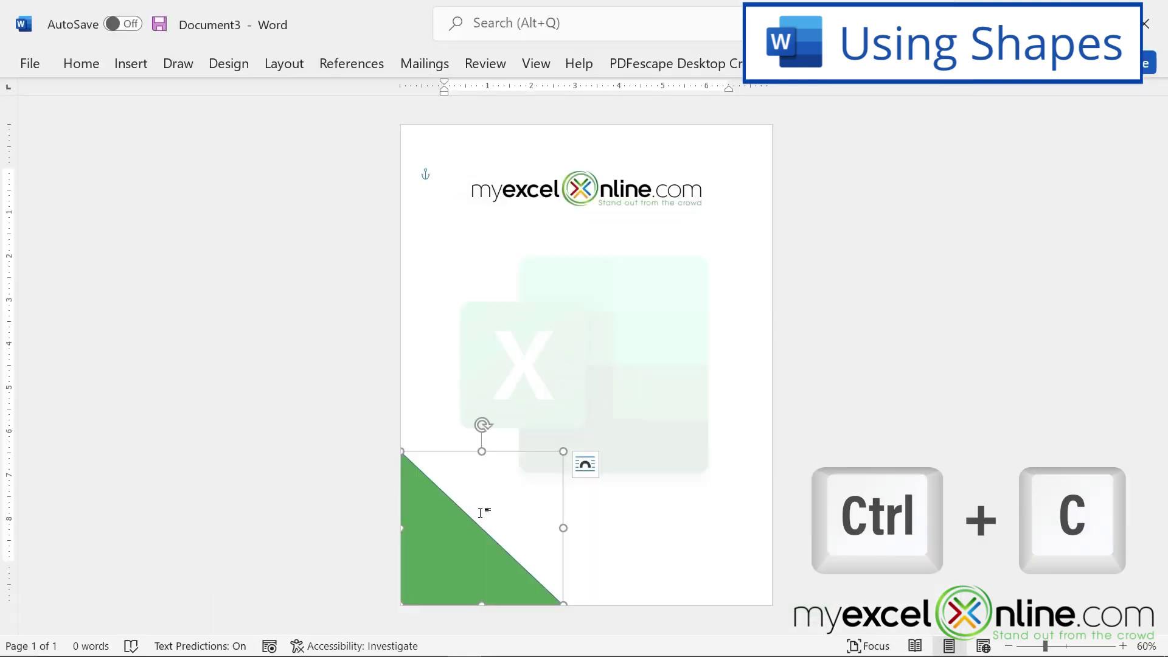
pyautogui.hotkey('ctrl', 'v')
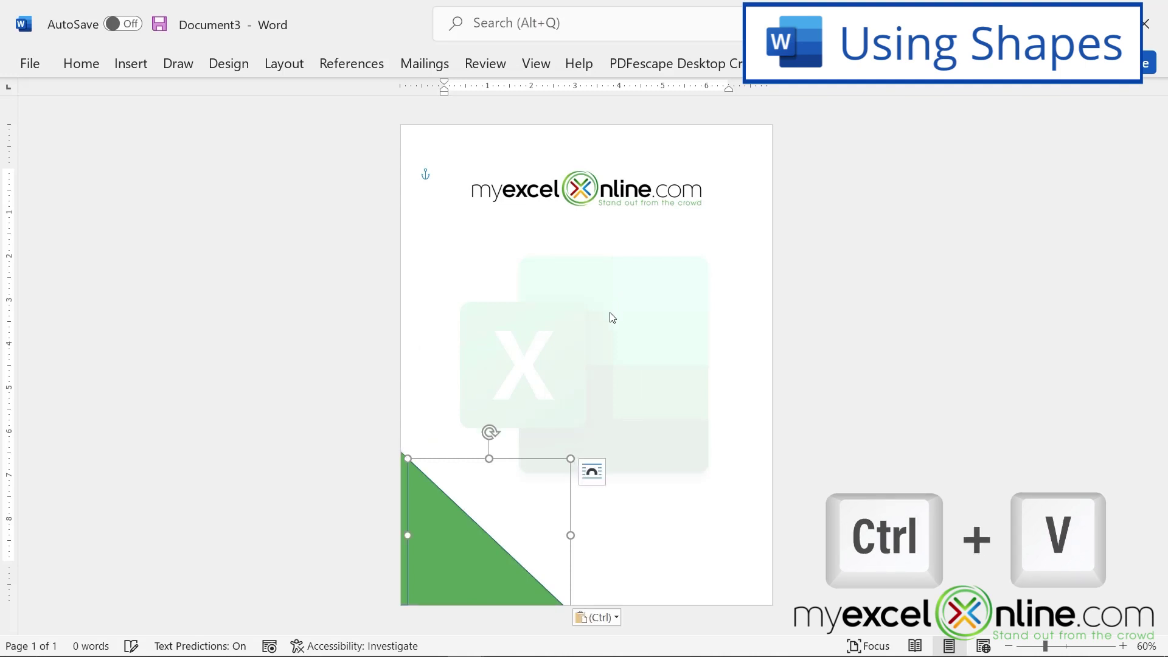
pyautogui.click(451, 460)
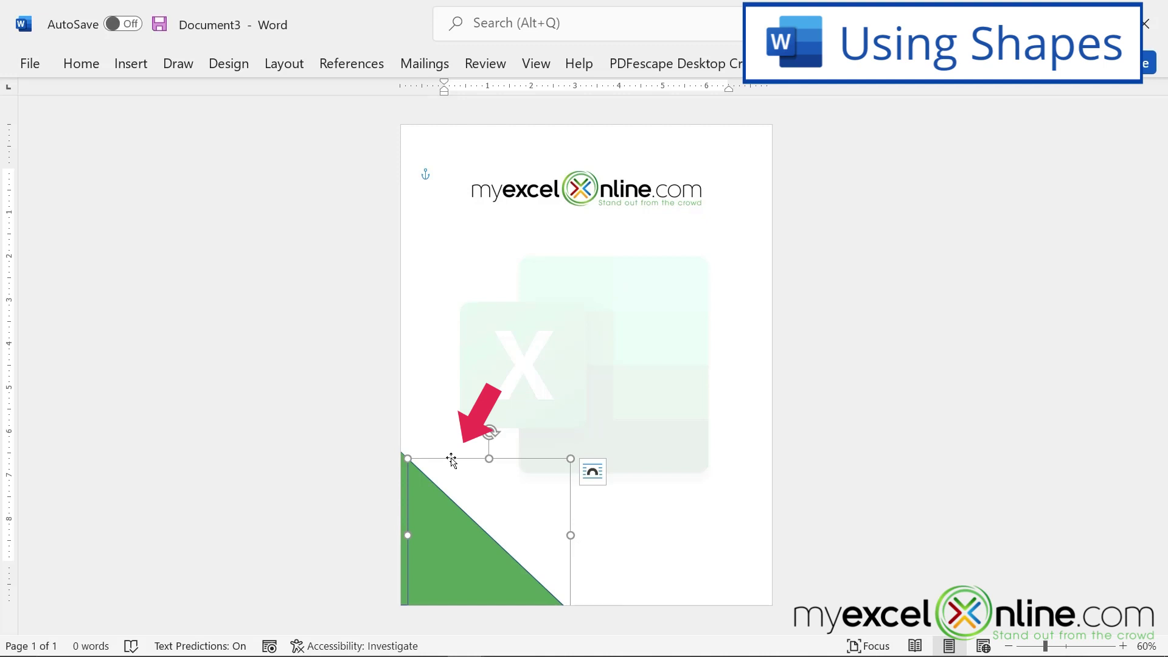
pyautogui.moveTo(452, 460); pyautogui.dragTo(646, 409)
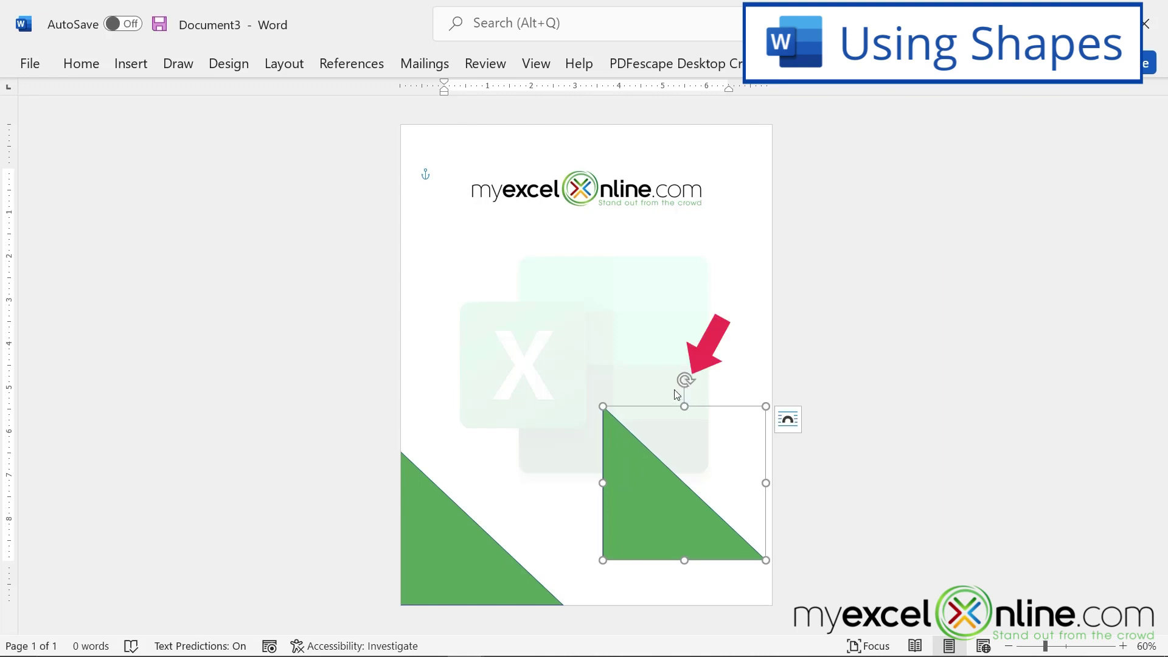
pyautogui.moveTo(688, 383)
pyautogui.mouseDown()
pyautogui.moveTo(628, 396)
pyautogui.moveTo(597, 437)
pyautogui.moveTo(604, 479)
pyautogui.mouseUp()
pyautogui.moveTo(699, 490); pyautogui.dragTo(713, 534)
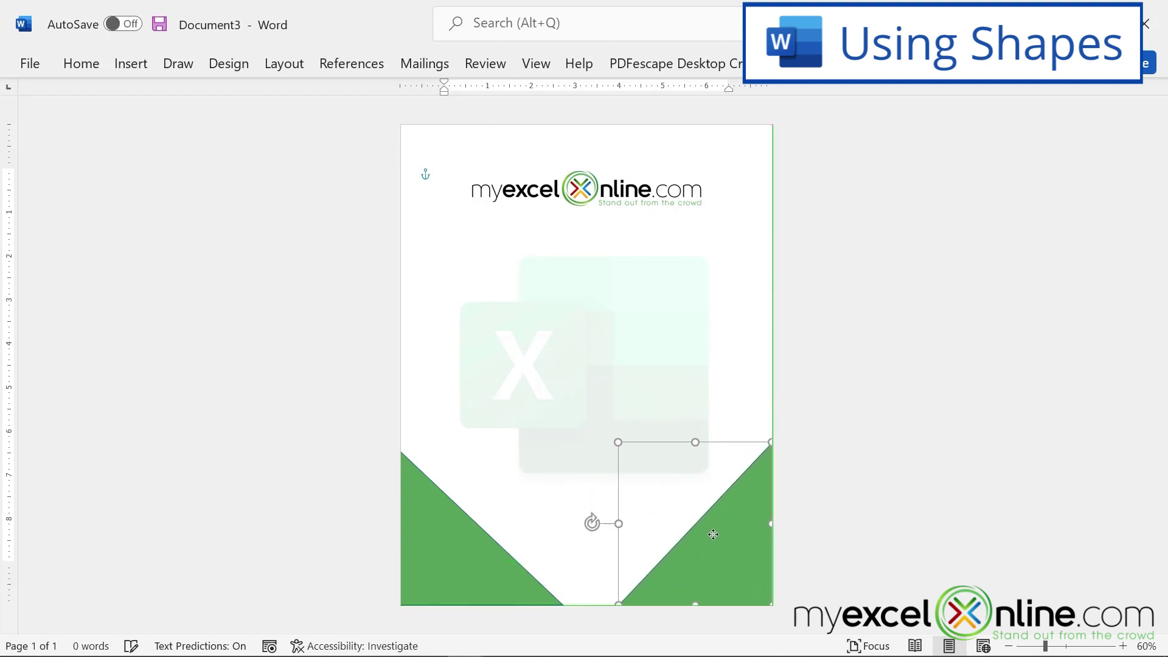
# Step: Paste another rotated copy of the triangle into the top-left corner
pyautogui.hotkey('ctrl', 'c')
pyautogui.hotkey('ctrl', 'v')
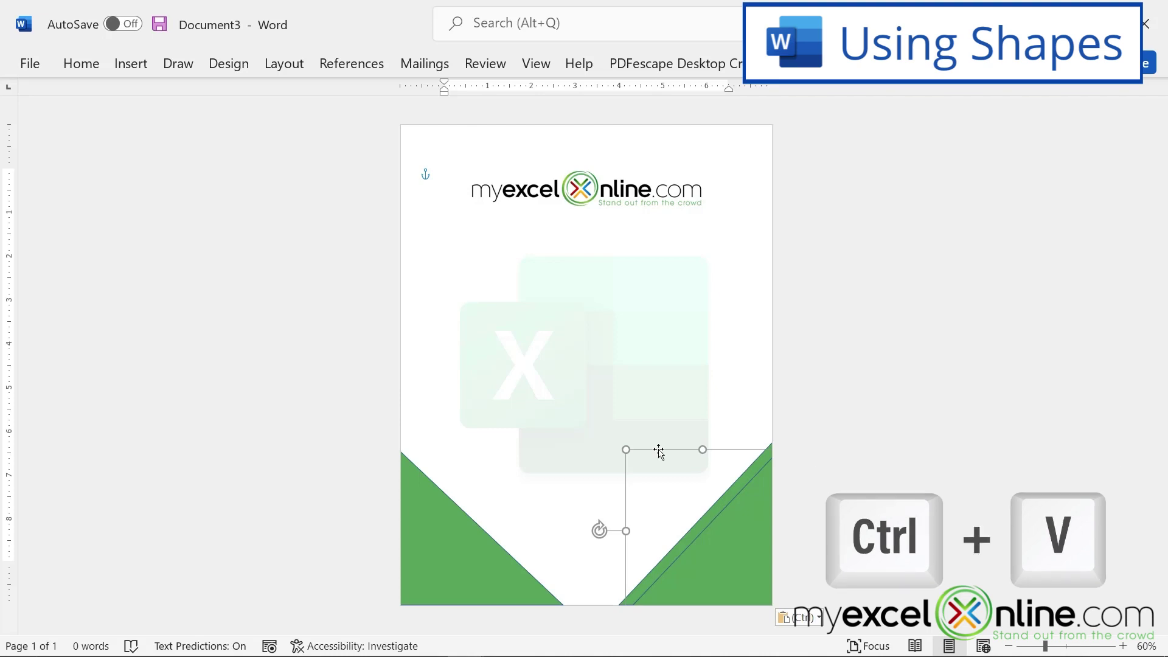
pyautogui.moveTo(658, 450); pyautogui.dragTo(550, 318)
pyautogui.moveTo(425, 281); pyautogui.dragTo(625, 292)
pyautogui.moveTo(508, 285); pyautogui.dragTo(458, 208)
# Step: Paste a rotated copy of the top-left triangle into the top-right corner
pyautogui.hotkey('ctrl', 'c')
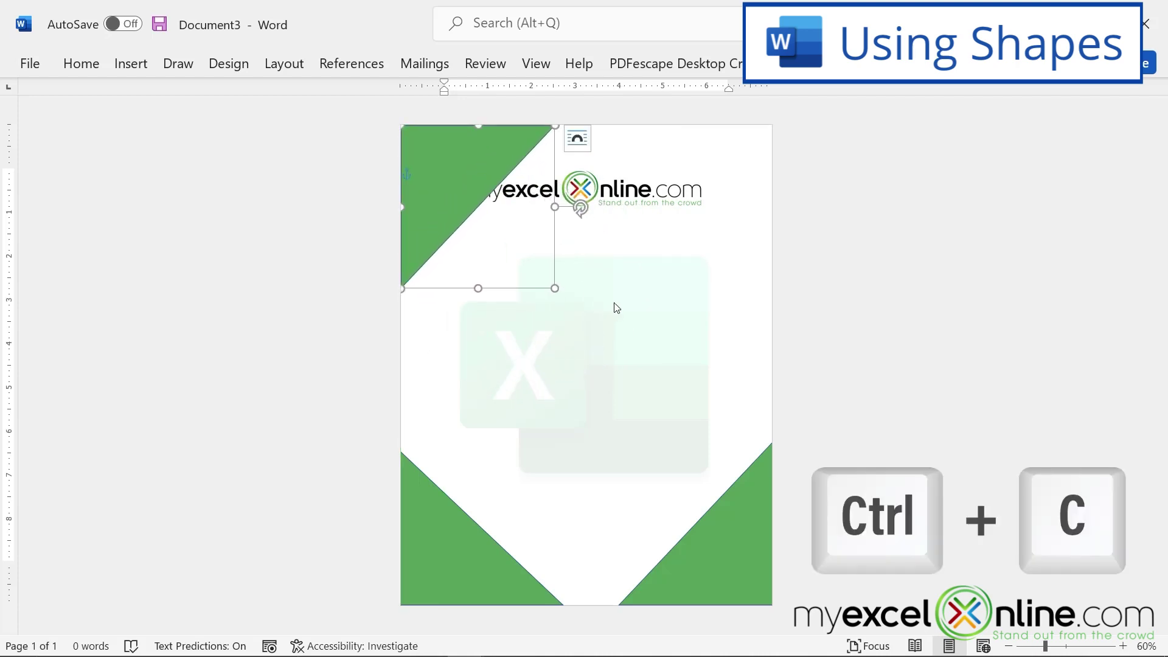
pyautogui.hotkey('ctrl', 'v')
pyautogui.moveTo(464, 188); pyautogui.dragTo(555, 274)
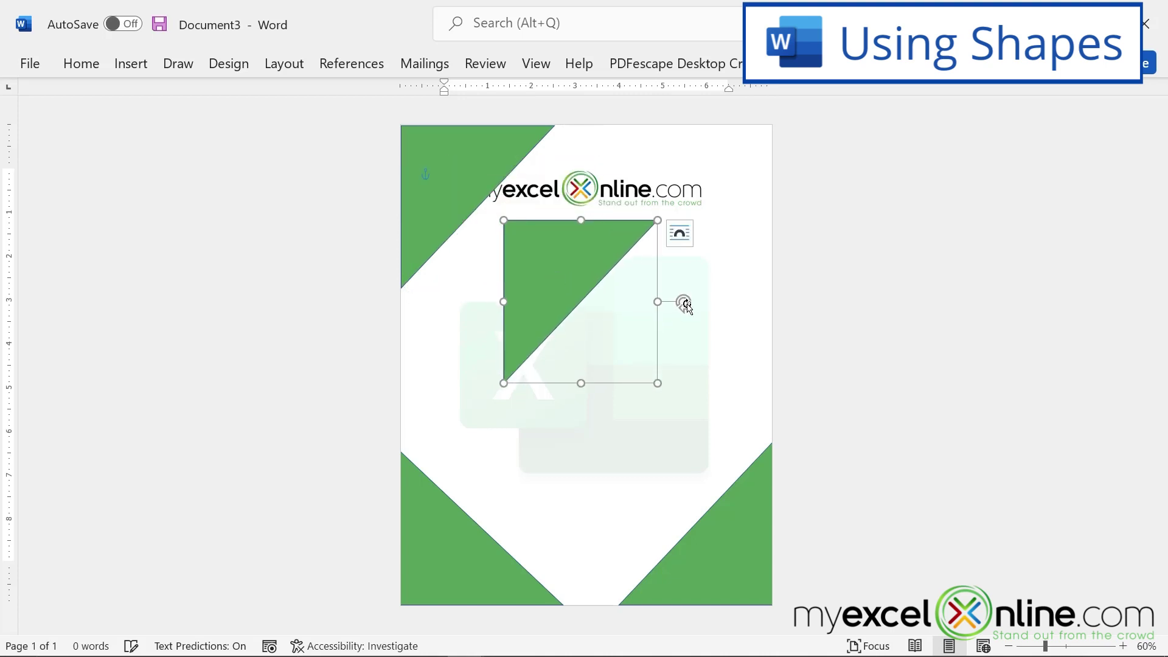
pyautogui.moveTo(681, 292); pyautogui.dragTo(579, 373)
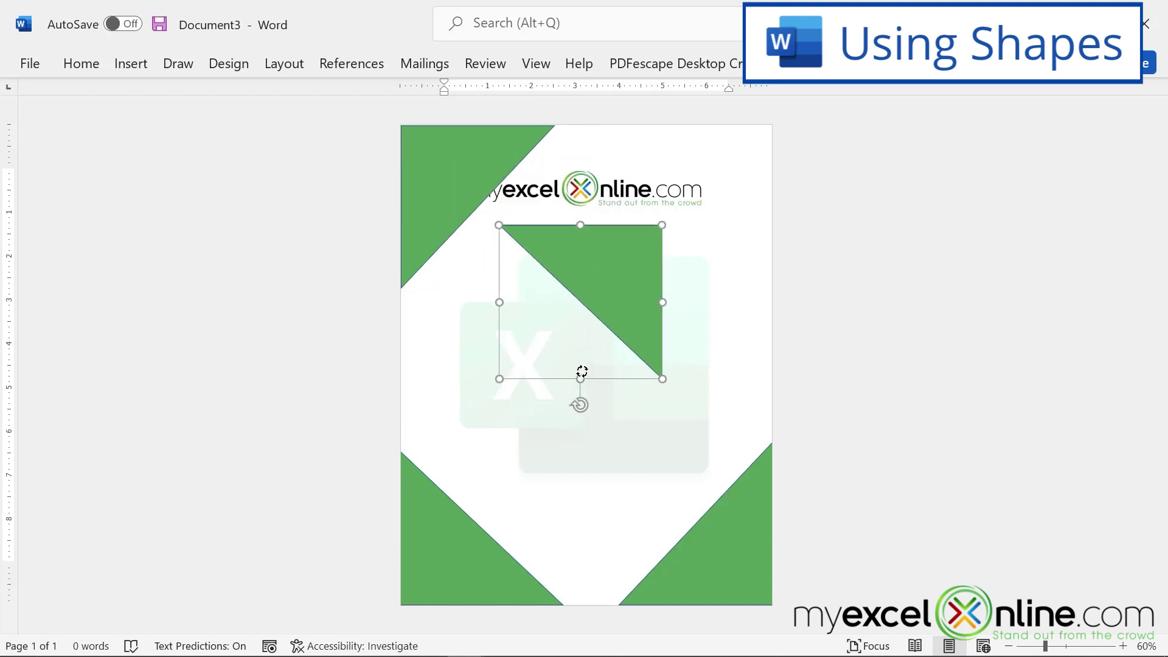
pyautogui.moveTo(617, 260); pyautogui.dragTo(724, 168)
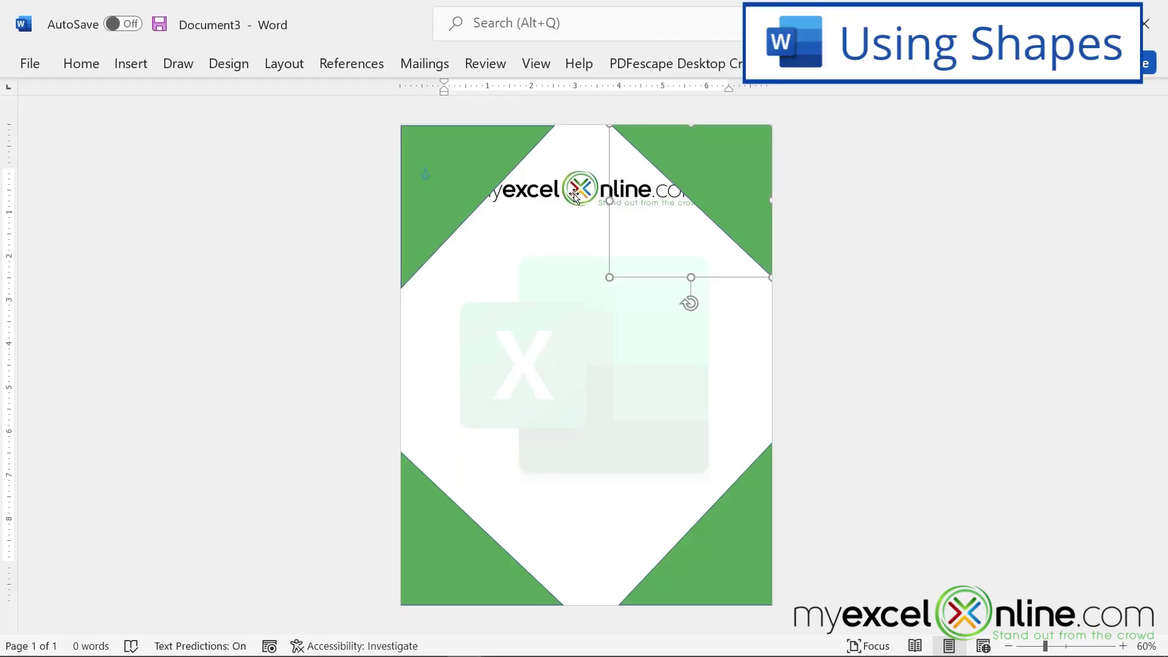
pyautogui.click(575, 197)
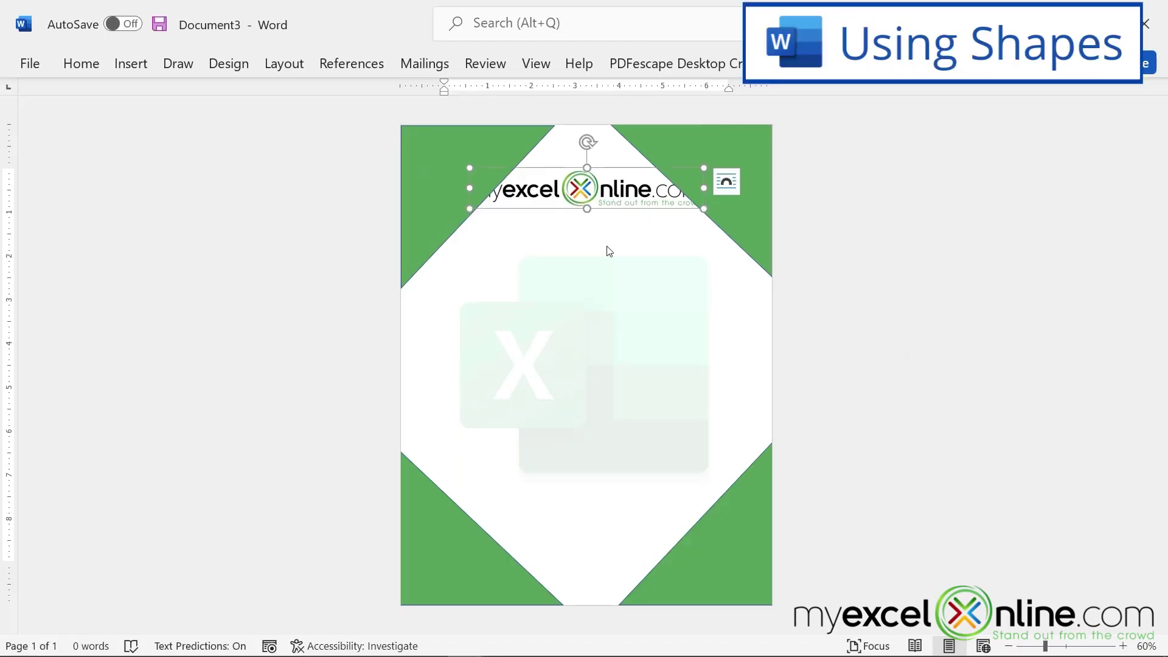
# Step: Cut the logo and paste it onto a new line below the top triangles
pyautogui.hotkey('ctrl', 'x')
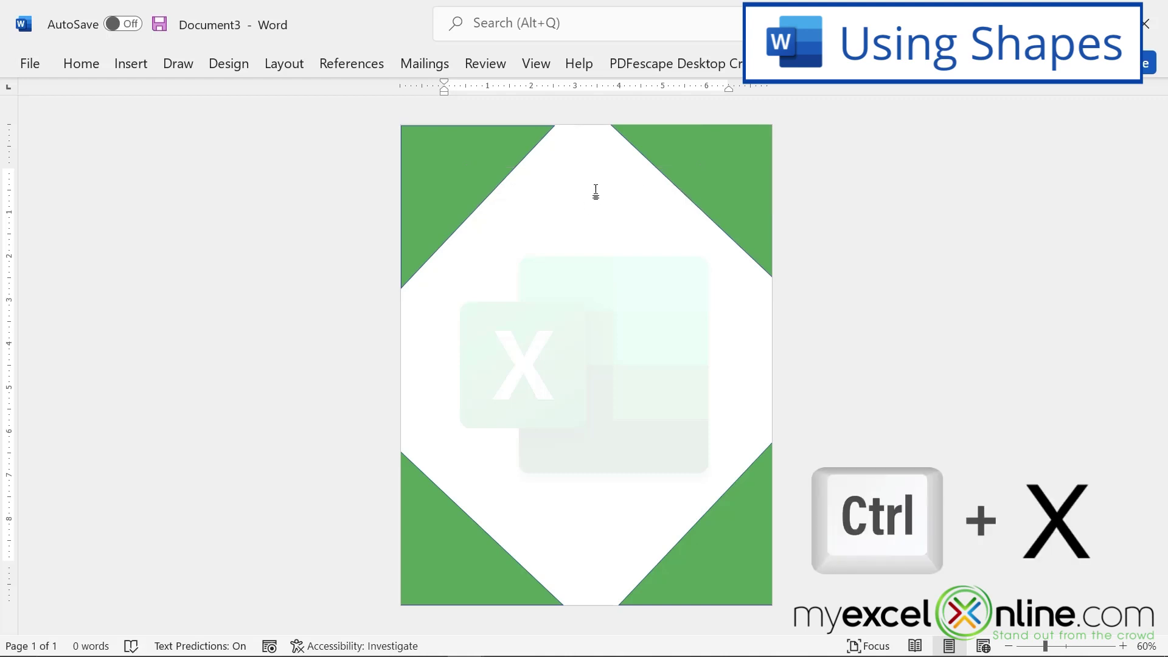
pyautogui.press('Return')
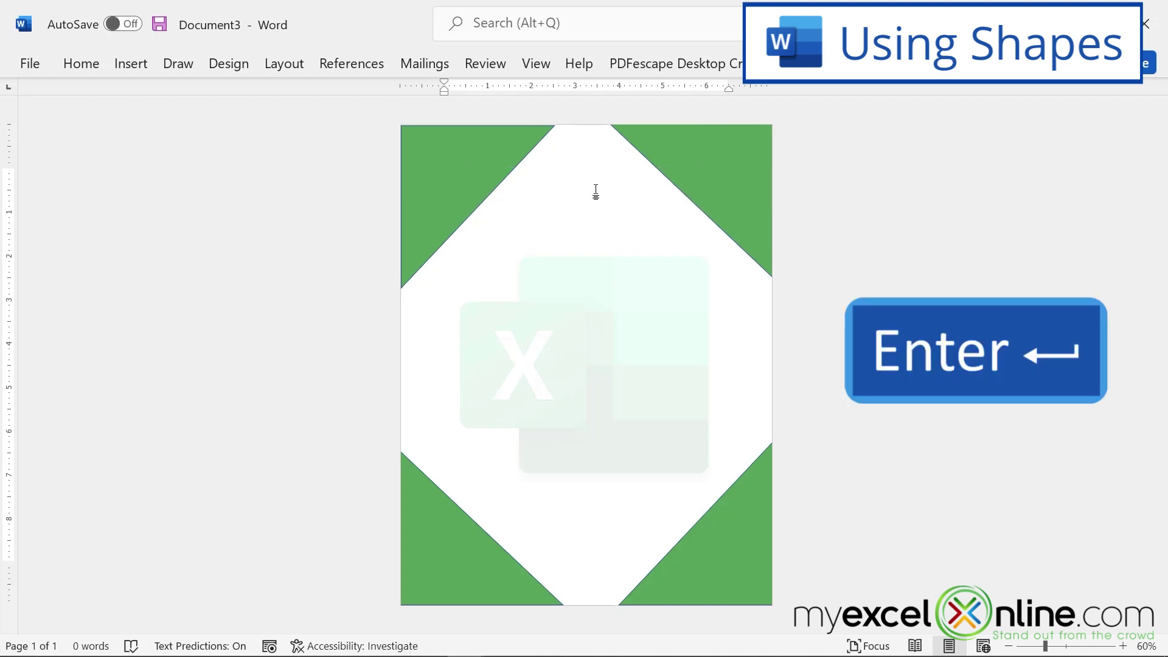
pyautogui.hotkey('ctrl', 'v')
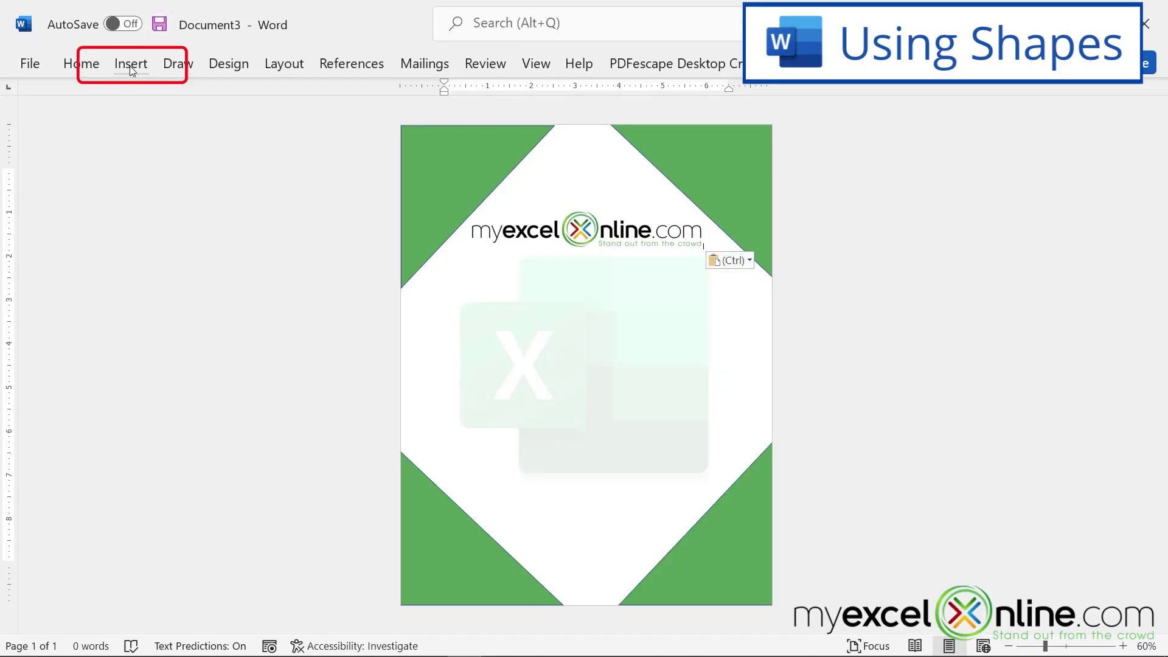
# Step: Draw a thin 0.29" by 8.49" rectangle across the page top with no outline
pyautogui.click(131, 67)
pyautogui.click(287, 94)
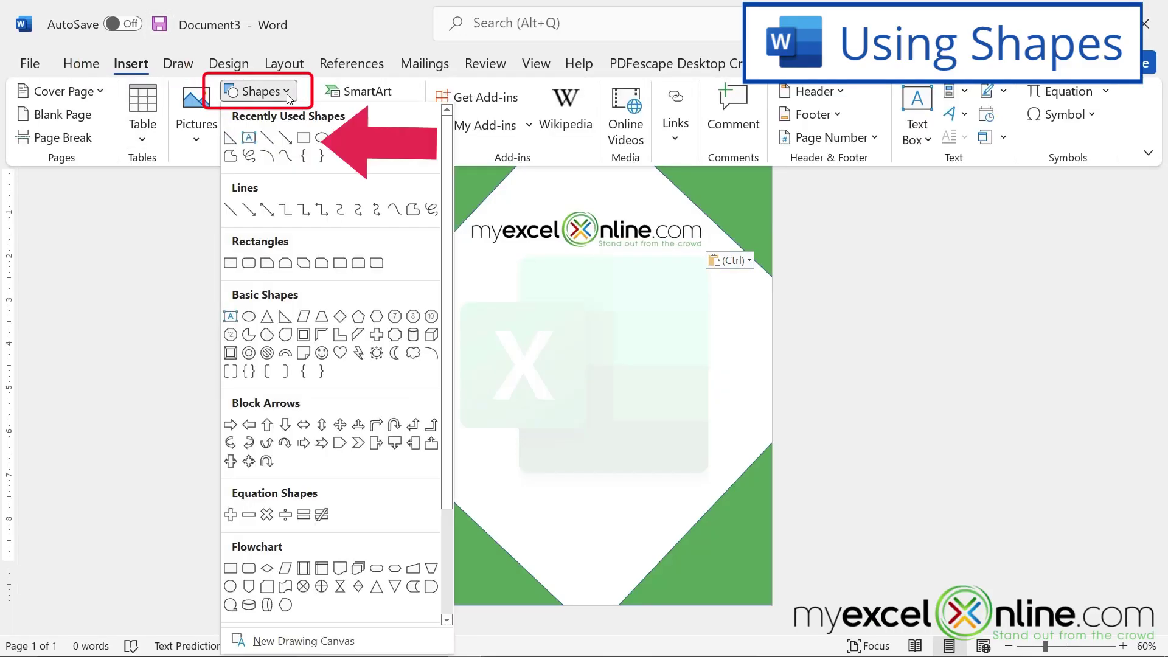
pyautogui.click(304, 137)
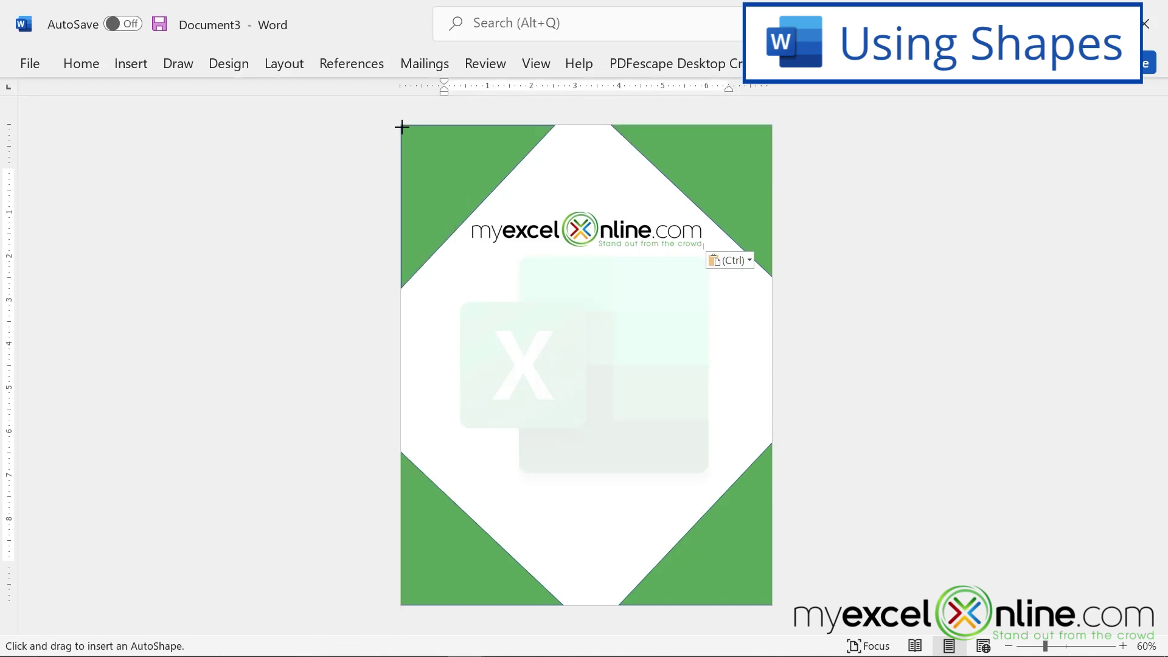
pyautogui.moveTo(401, 126); pyautogui.dragTo(771, 140)
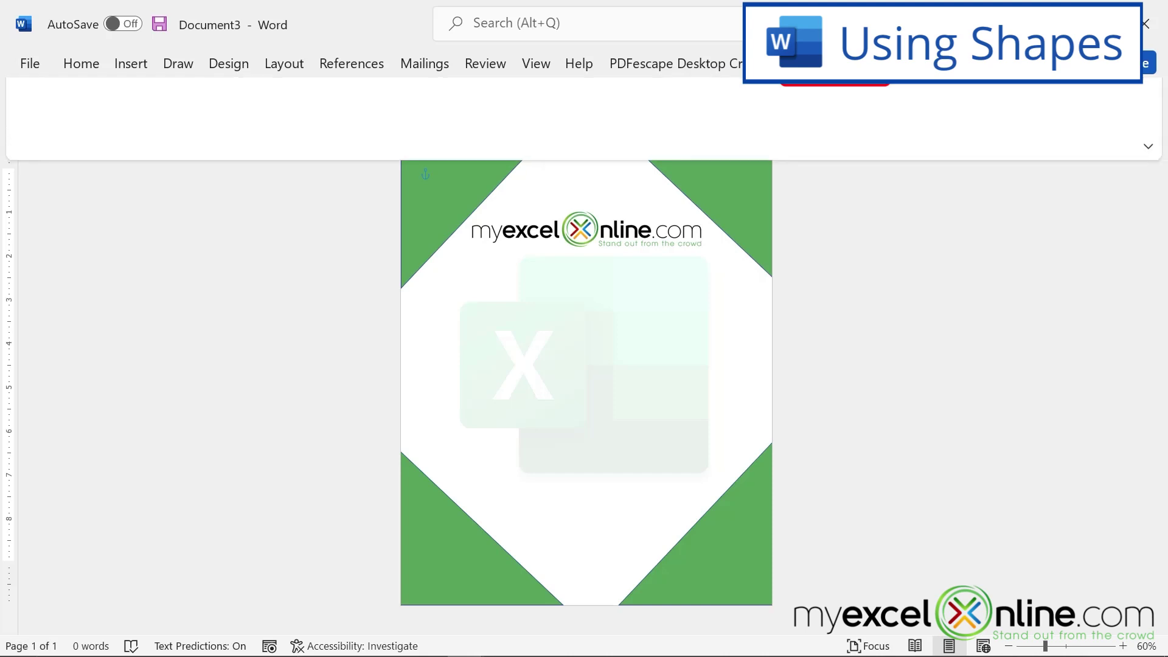
pyautogui.click(386, 116)
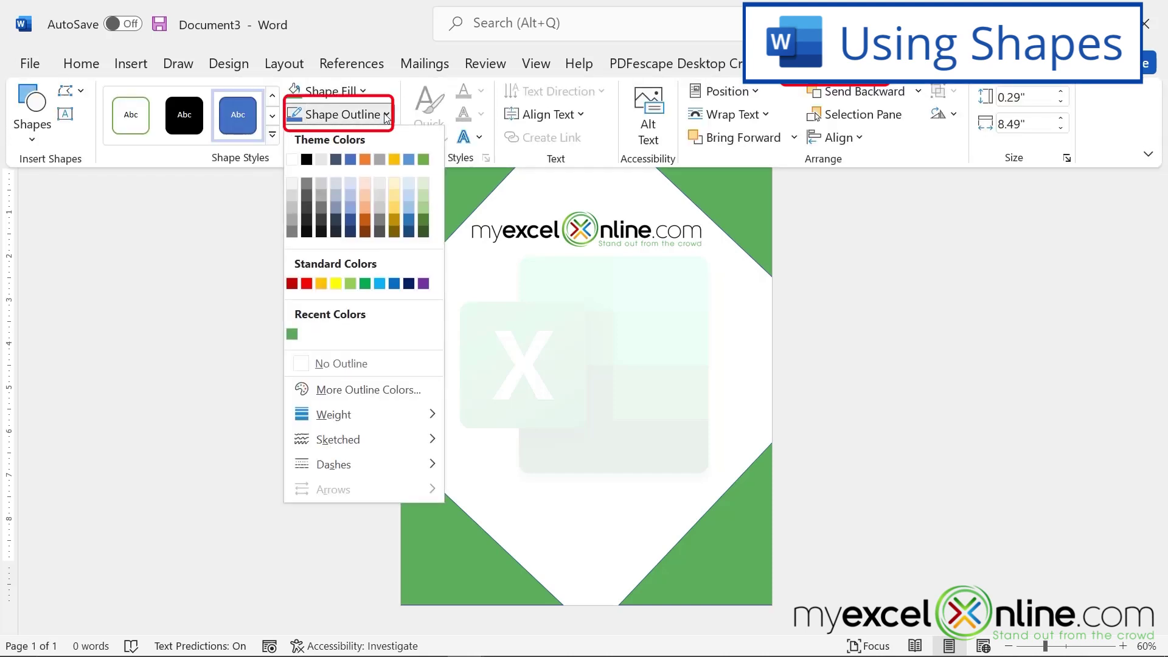
pyautogui.click(356, 363)
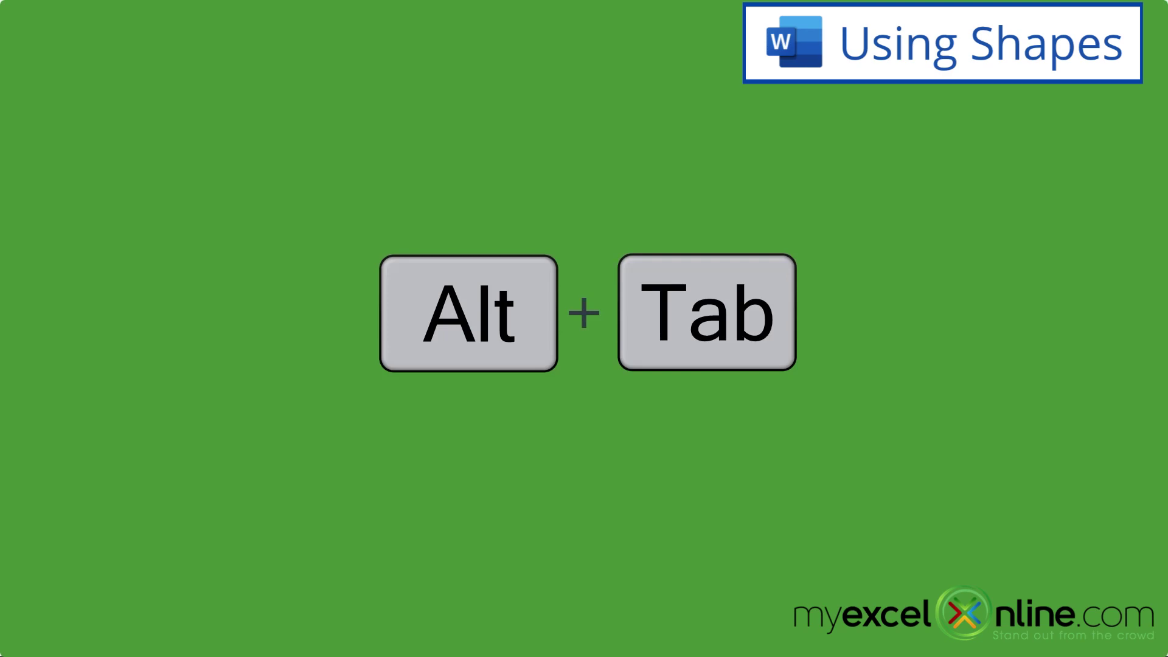
# Step: Sample the logo's blue in Paint and read its RGB values: 14, 99, 181
pyautogui.hotkey('alt', 'Tab')
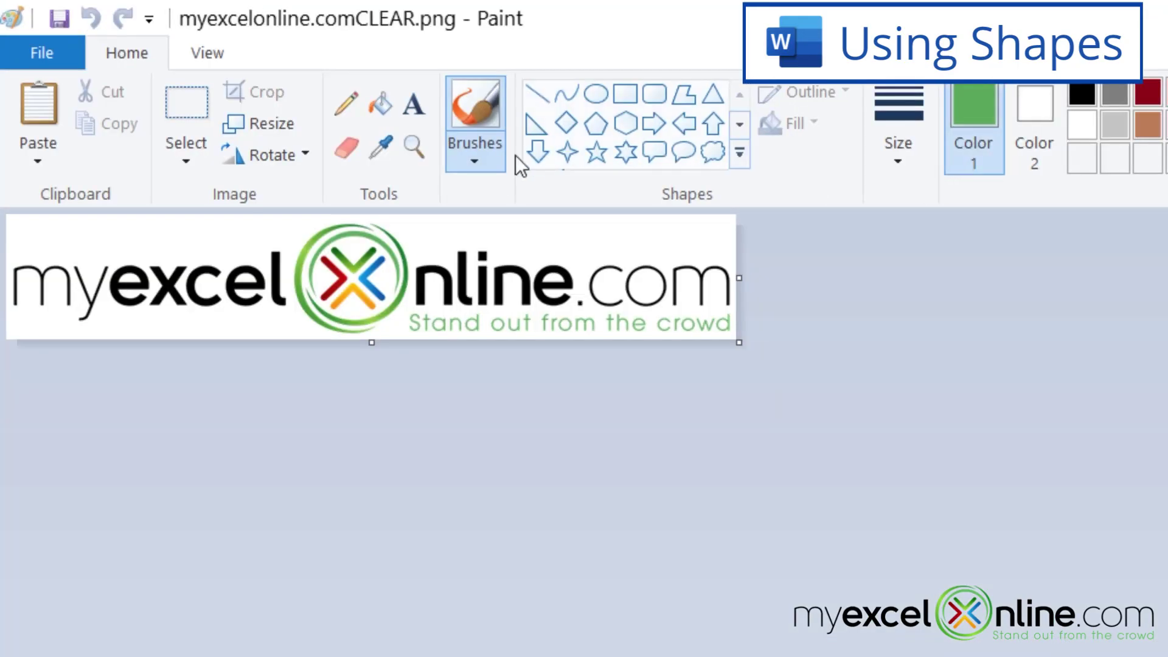
pyautogui.click(375, 159)
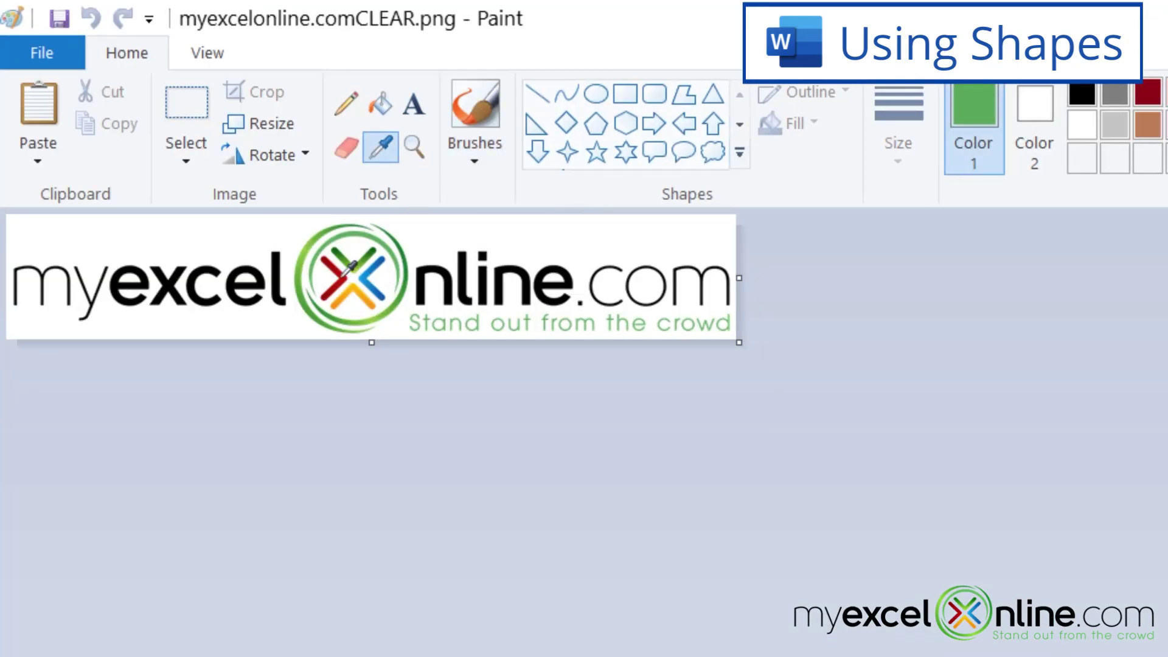
pyautogui.click(382, 258)
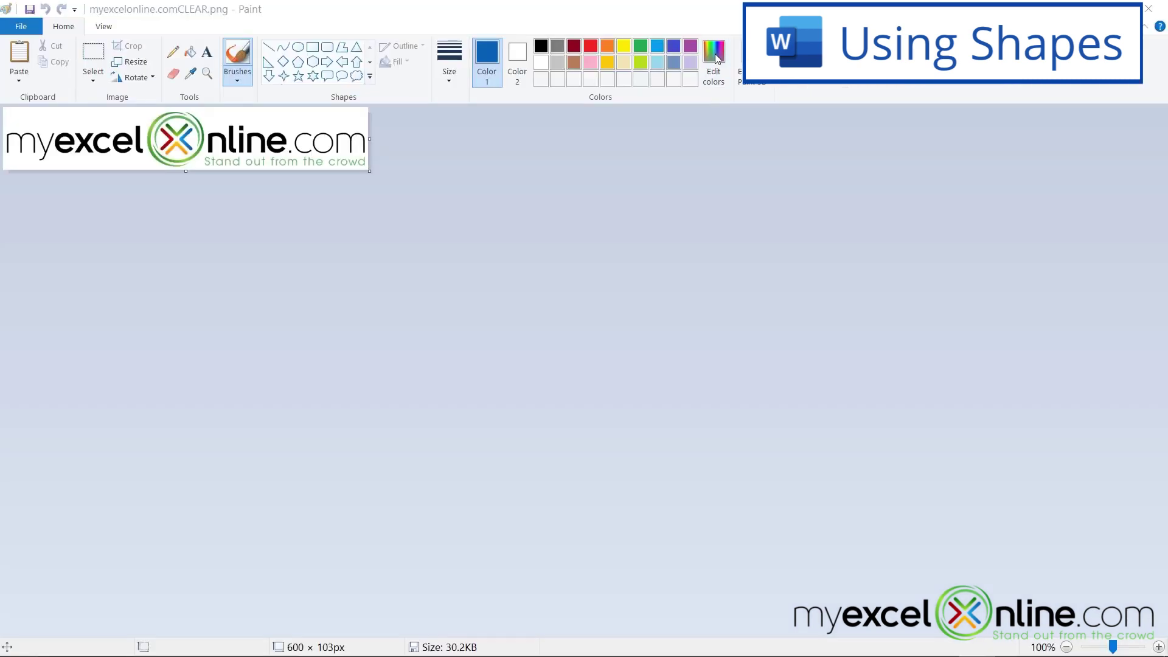
pyautogui.click(714, 58)
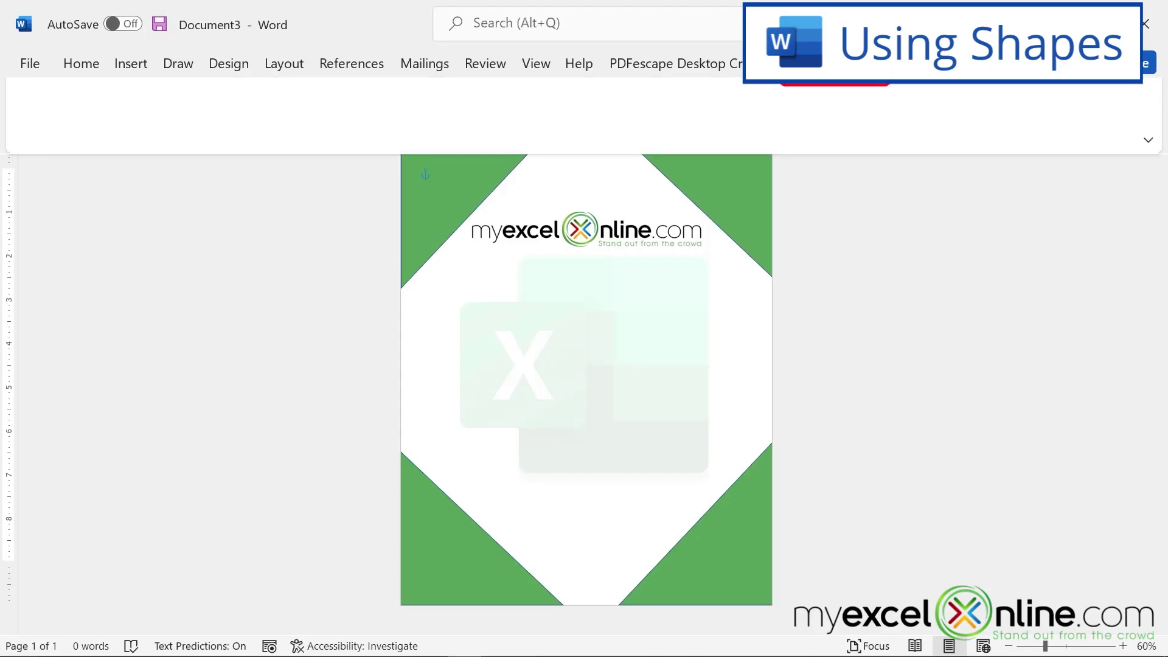
# Step: Fill the top bar with the custom blue RGB 14, 99, 181
pyautogui.click(363, 91)
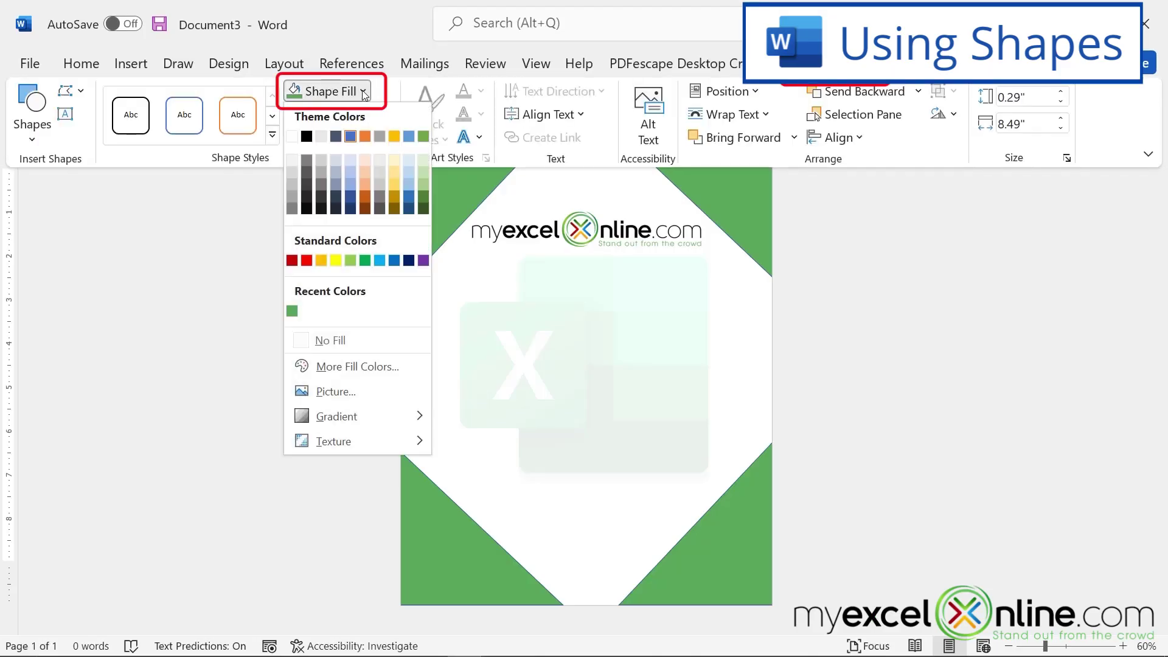
pyautogui.click(351, 370)
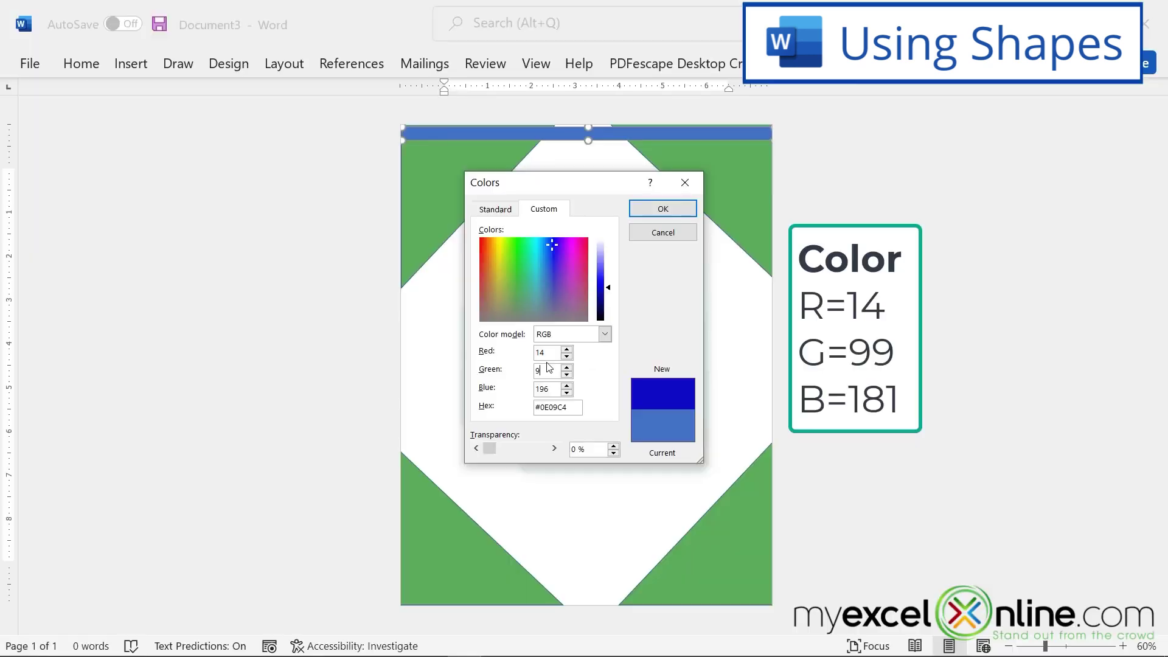
pyautogui.write('99')
pyautogui.press('Tab')
pyautogui.write('181')
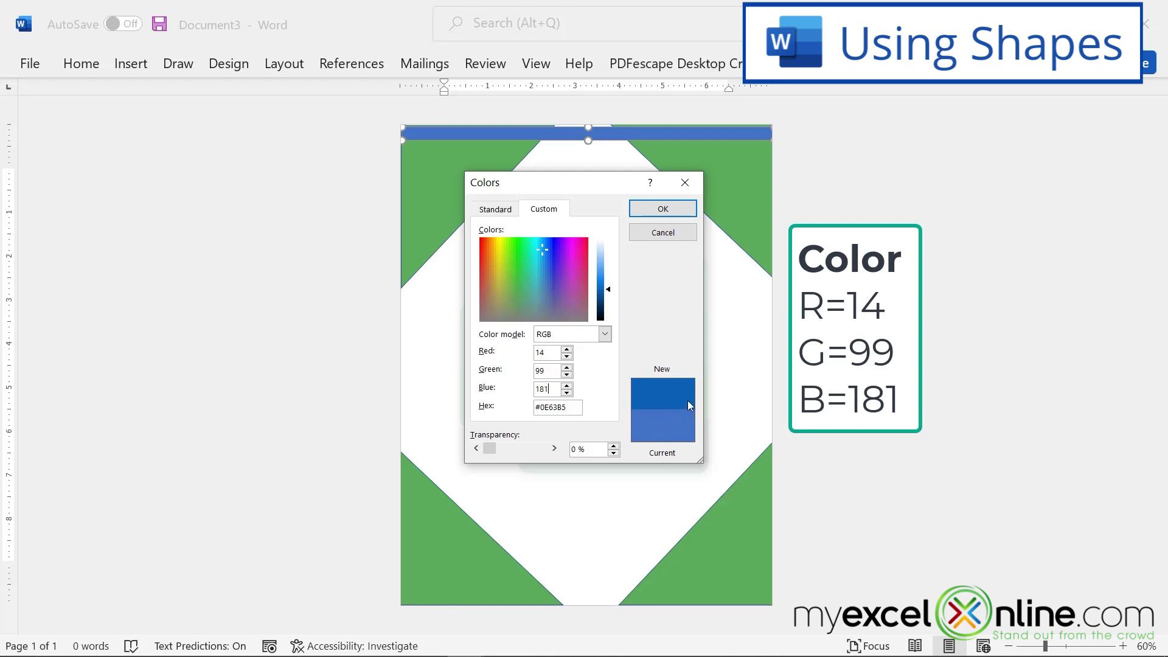
pyautogui.click(657, 211)
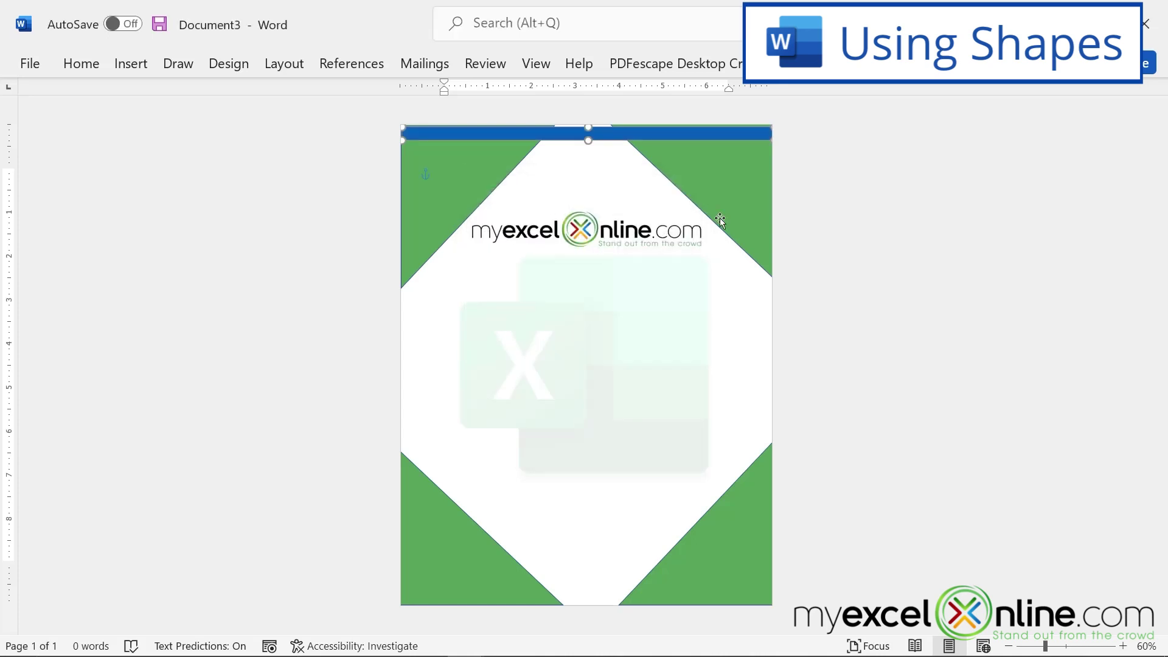
# Step: Nudge the blue bar up into place and paste a duplicate of it
pyautogui.moveTo(613, 140); pyautogui.dragTo(613, 133)
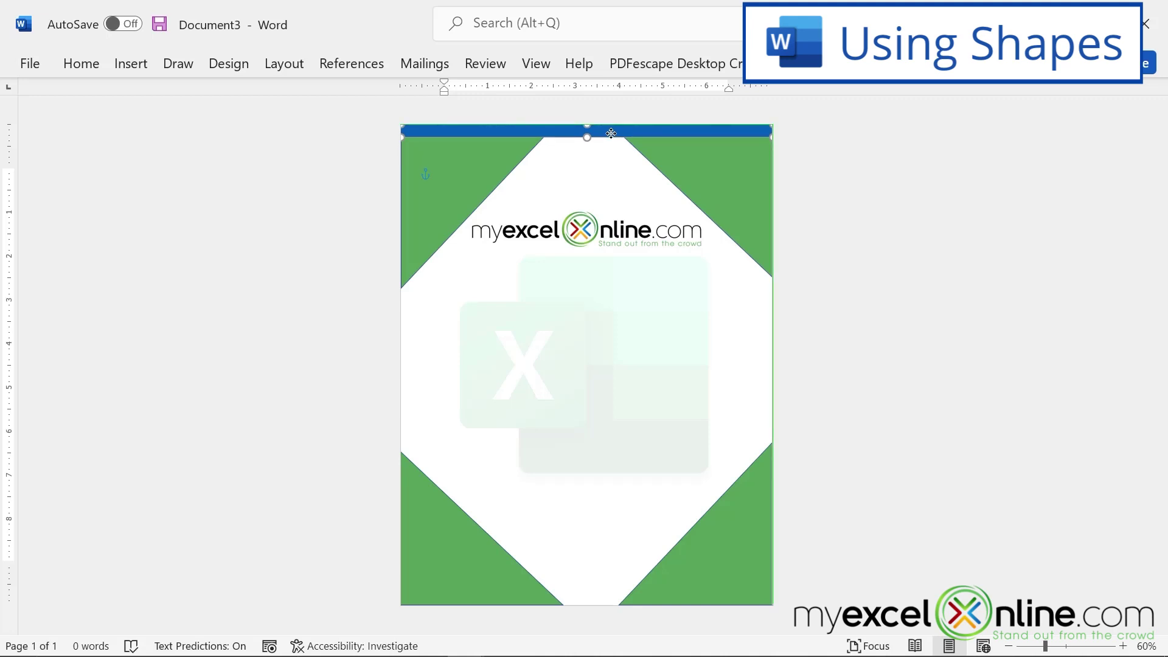
pyautogui.hotkey('ctrl', 'c')
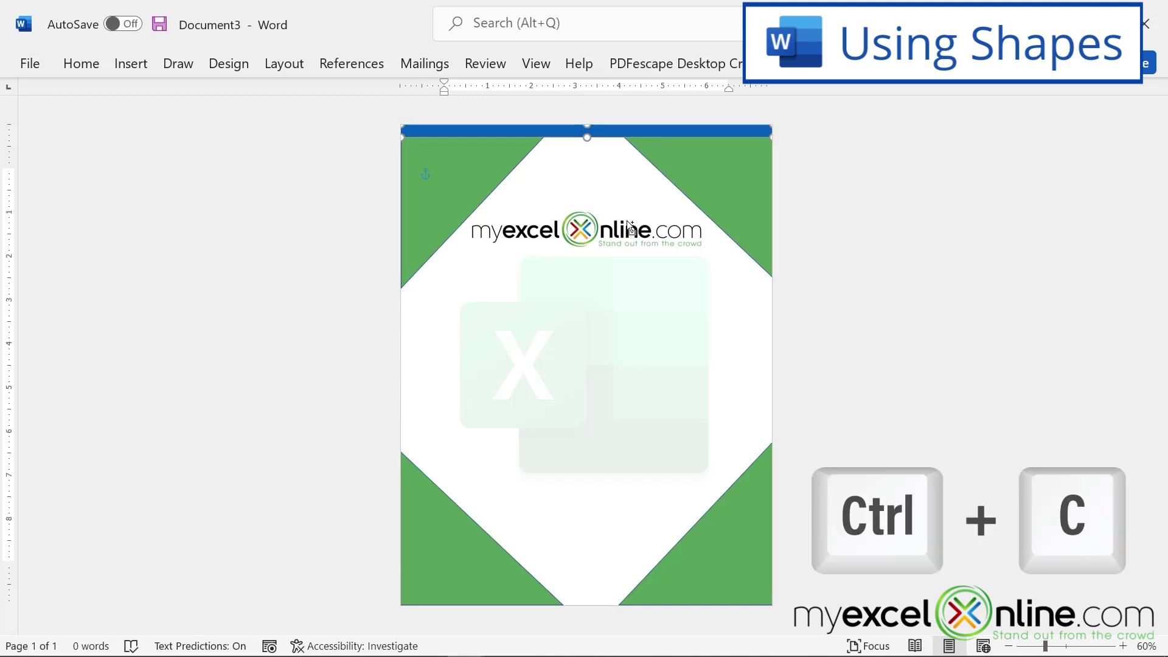
pyautogui.hotkey('ctrl', 'v')
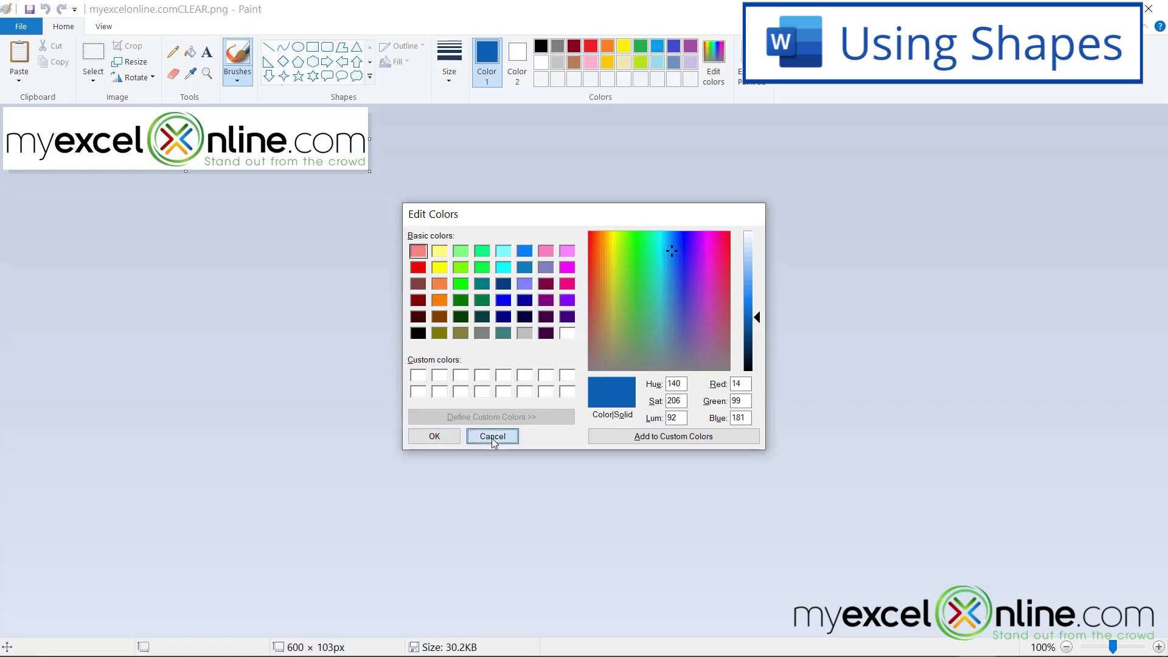
# Step: Close Paint's Edit Colors dialog and sample the logo's orange (RGB 250, 194, 101)
pyautogui.click(492, 435)
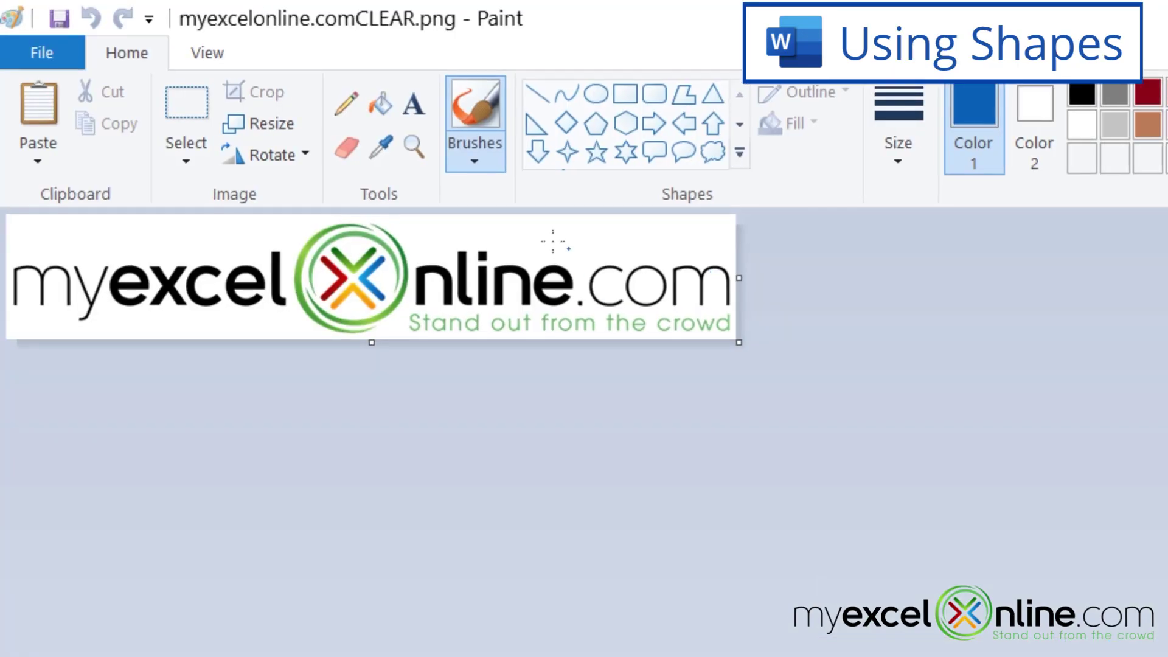
pyautogui.click(374, 150)
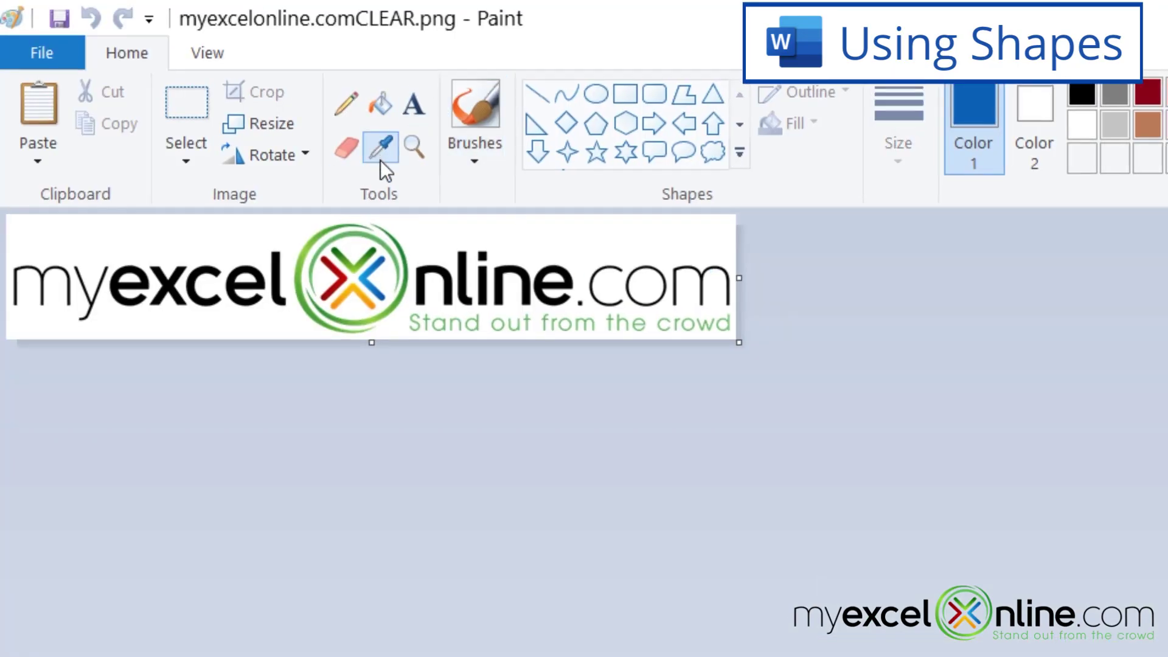
pyautogui.click(345, 302)
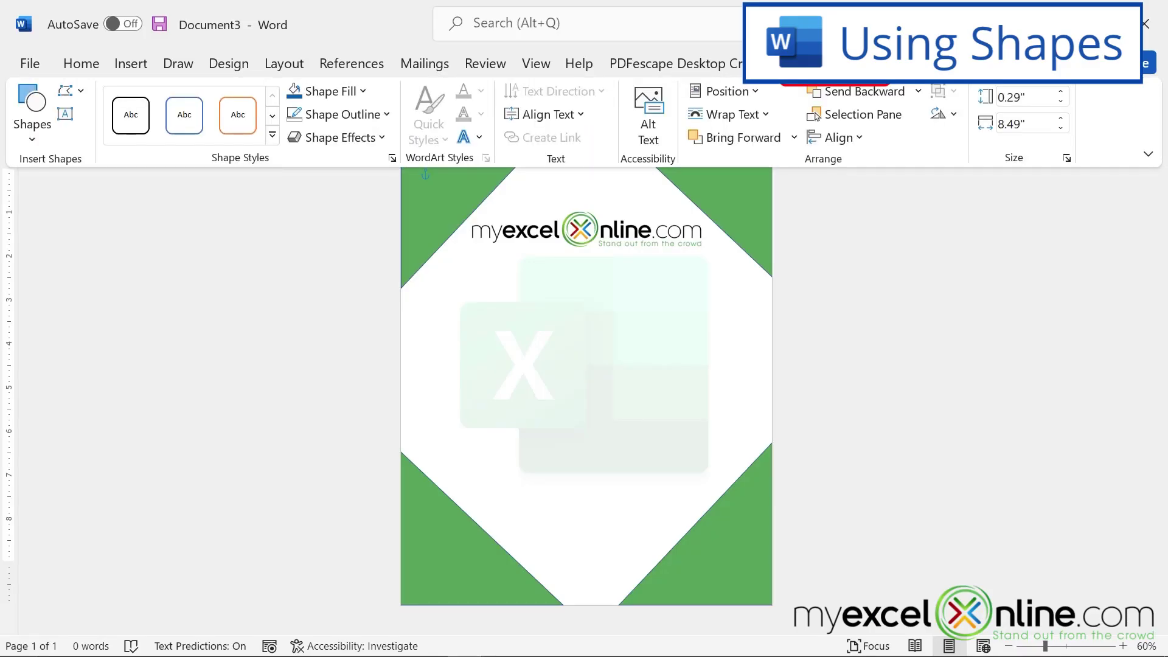
# Step: Give the duplicate bar the custom fill Red 250, Green 194, Blue 101
pyautogui.click(361, 91)
pyautogui.click(343, 368)
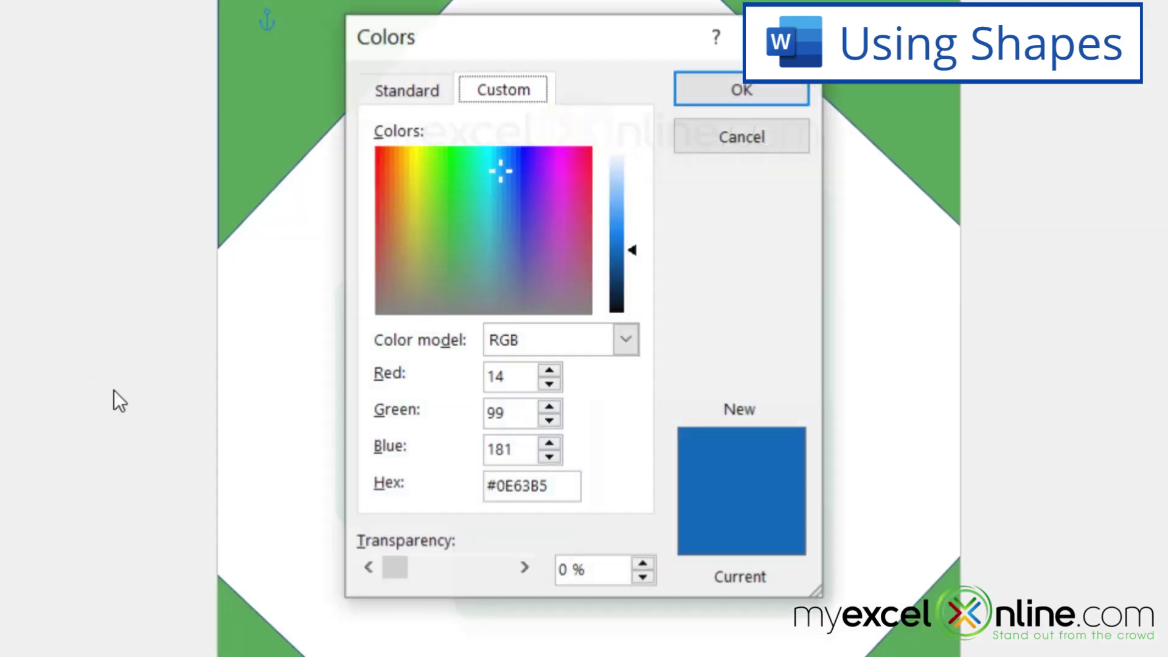
pyautogui.doubleClick(516, 379)
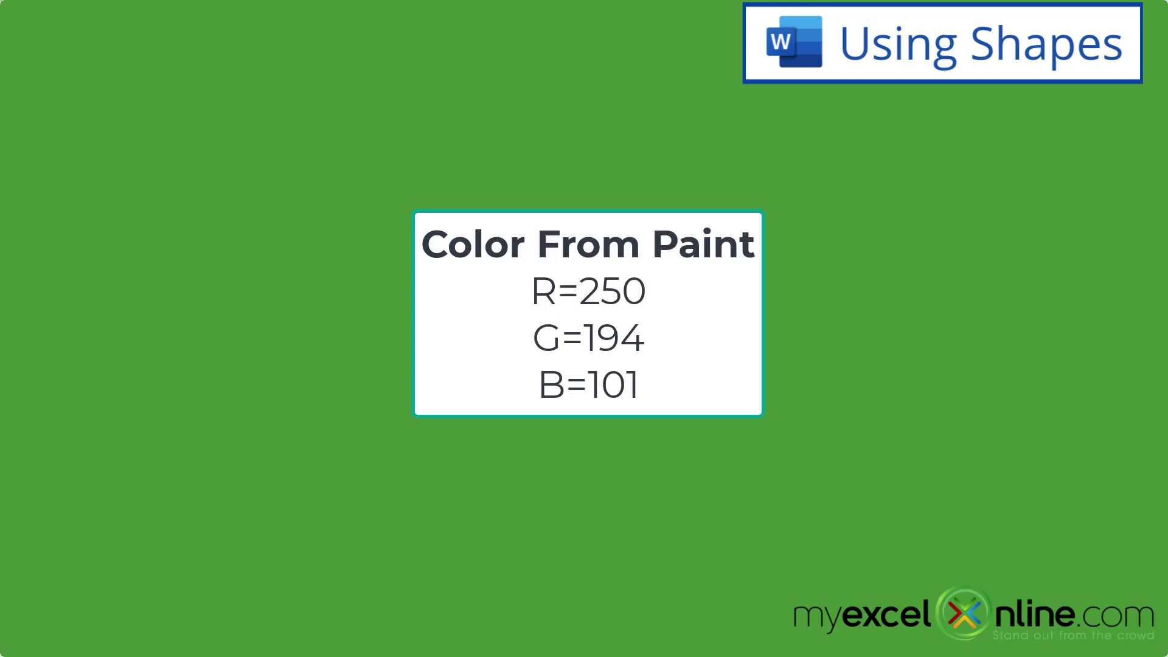
pyautogui.write('250')
pyautogui.press('Tab')
pyautogui.write('194')
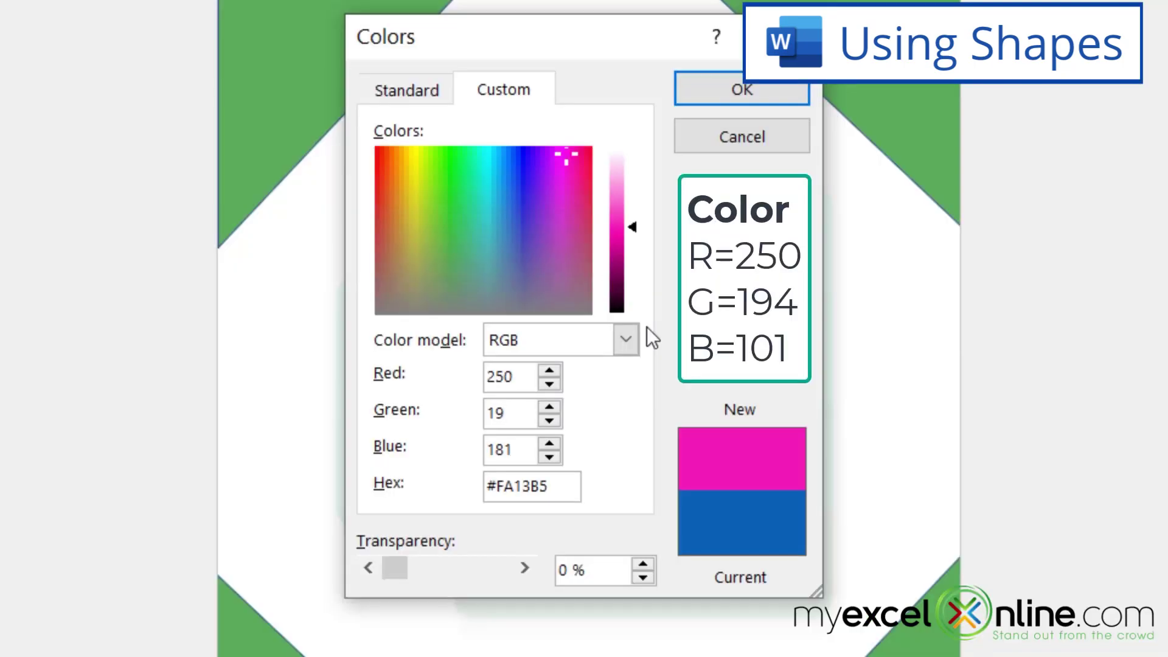
pyautogui.press('Tab')
pyautogui.write('101')
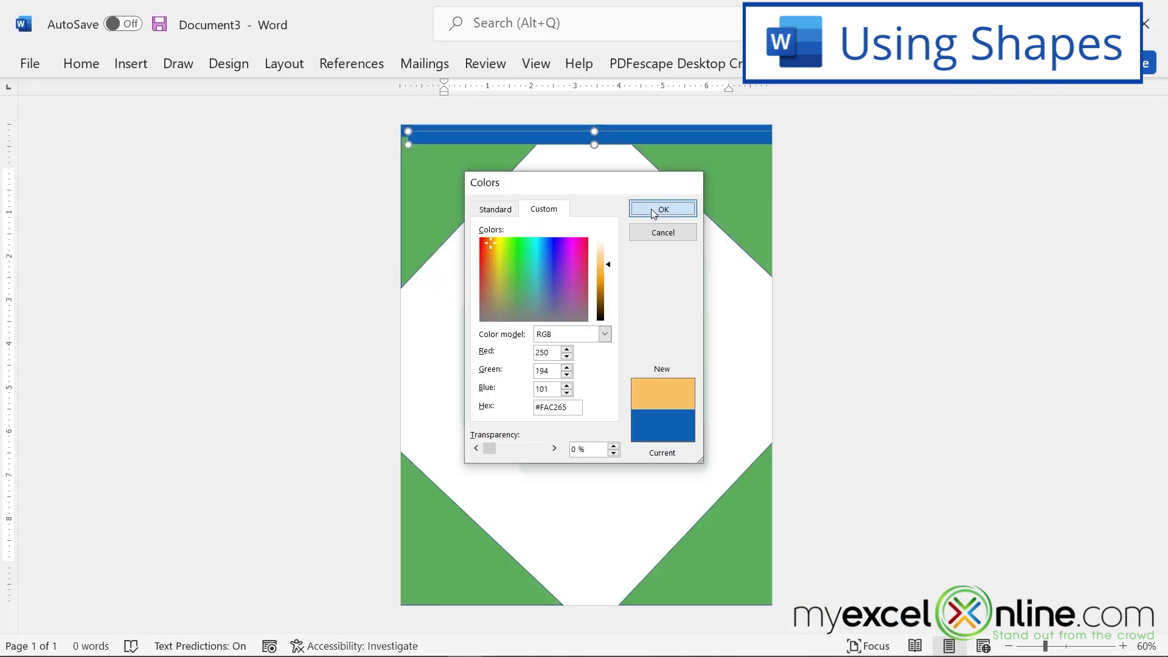
pyautogui.click(720, 91)
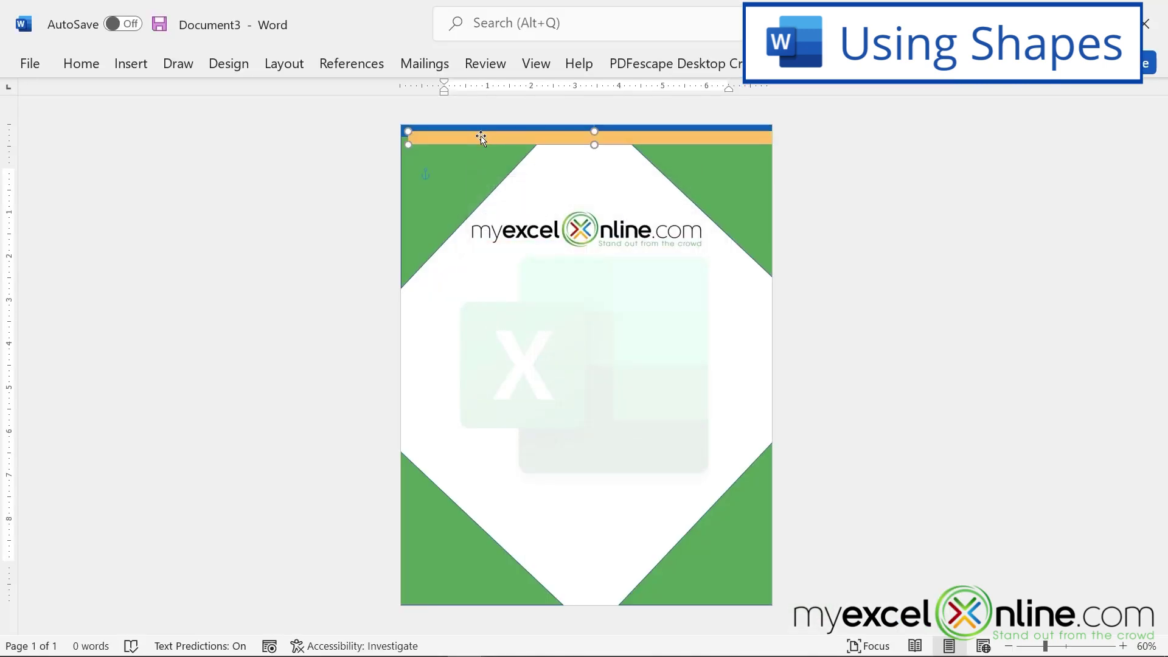
# Step: Align the orange bar under the blue one, then copy it to the page bottom in the recent green
pyautogui.moveTo(479, 139); pyautogui.dragTo(470, 139)
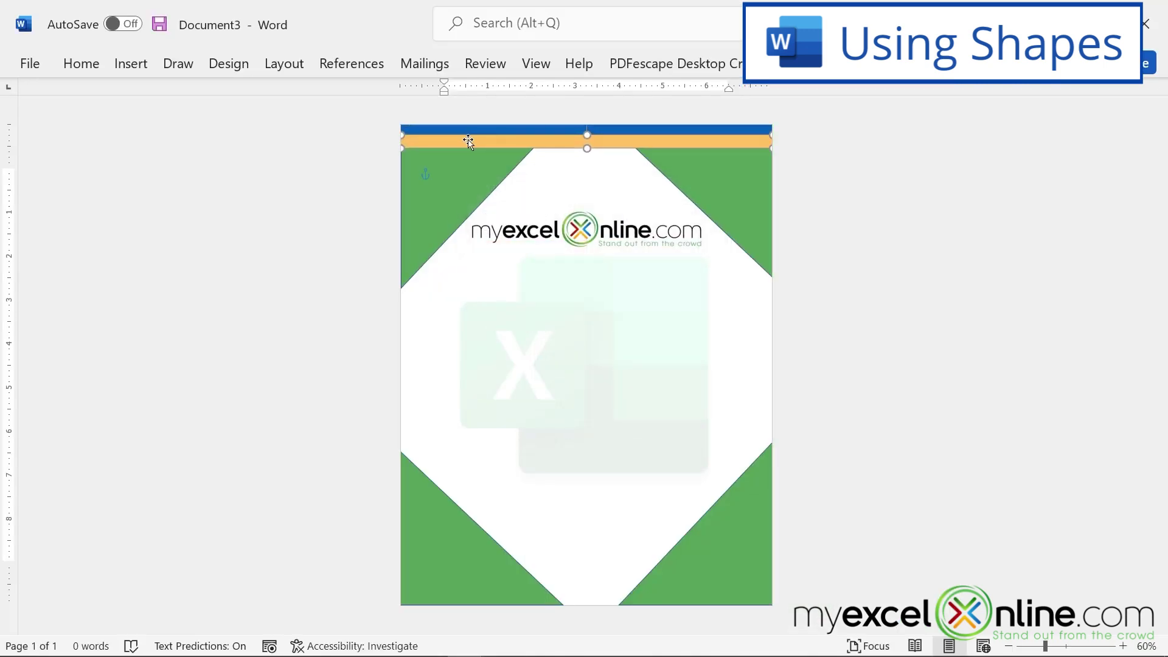
pyautogui.hotkey('ctrl', 'c')
pyautogui.hotkey('ctrl', 'v')
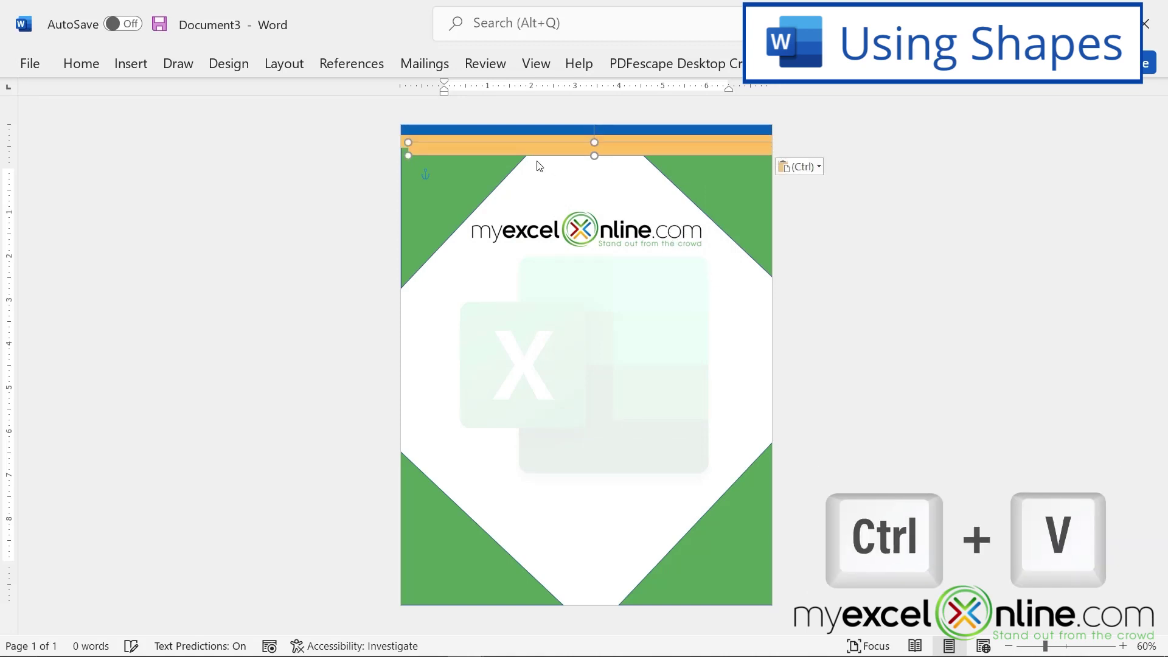
pyautogui.moveTo(531, 148); pyautogui.dragTo(526, 615)
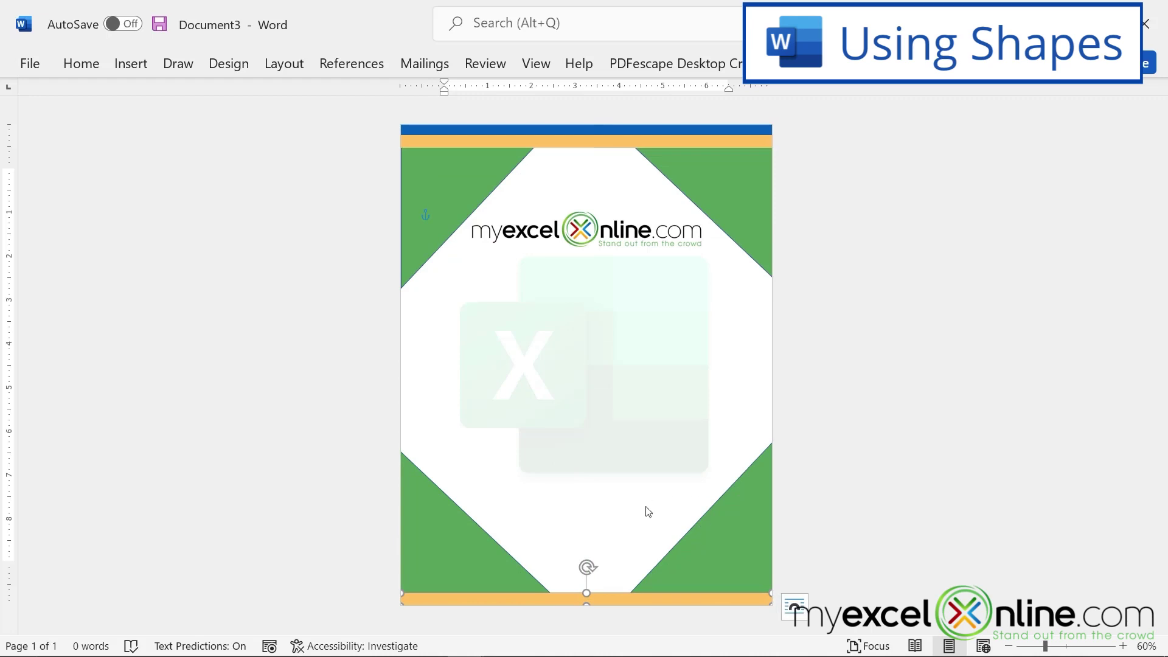
pyautogui.click(835, 64)
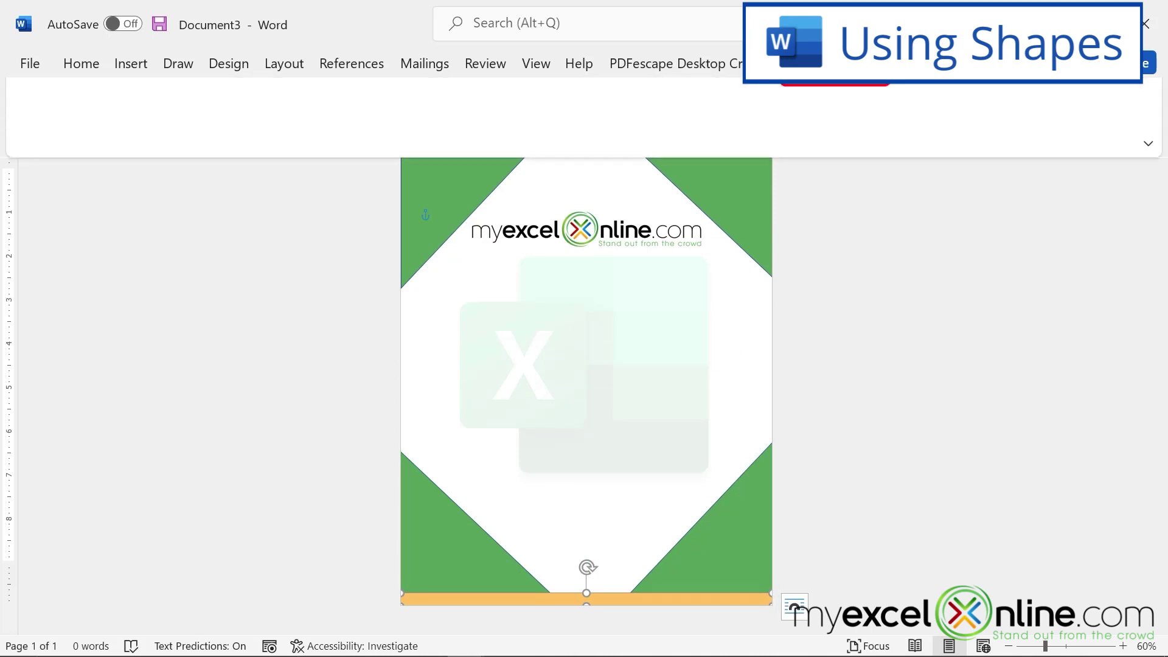
pyautogui.click(358, 92)
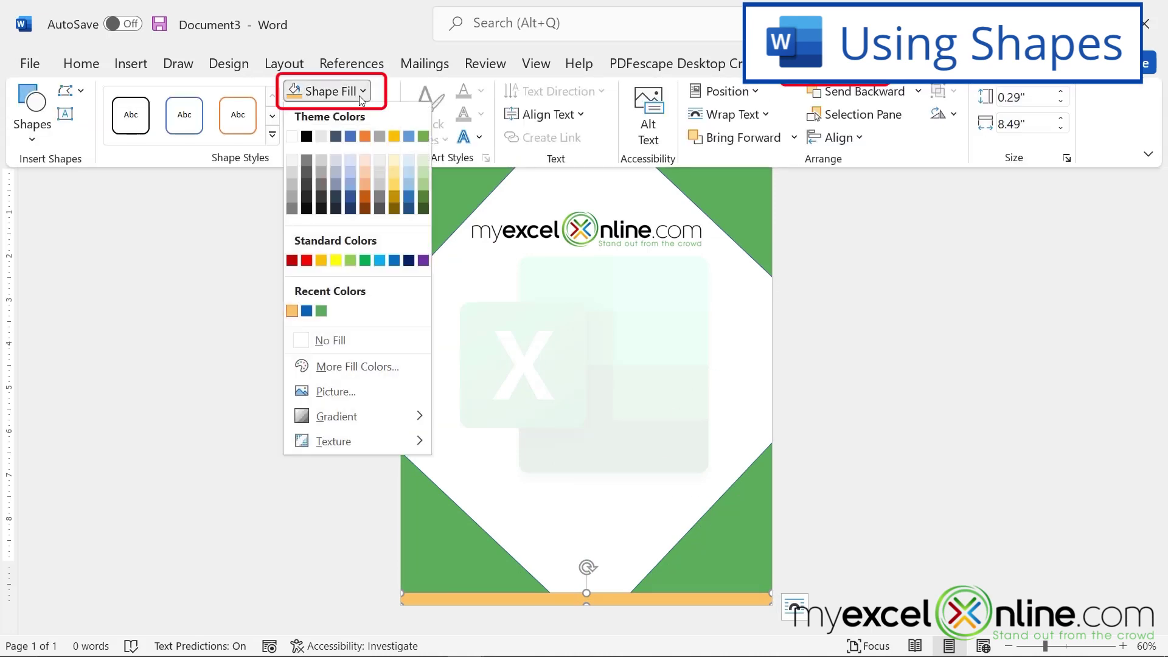
pyautogui.click(321, 312)
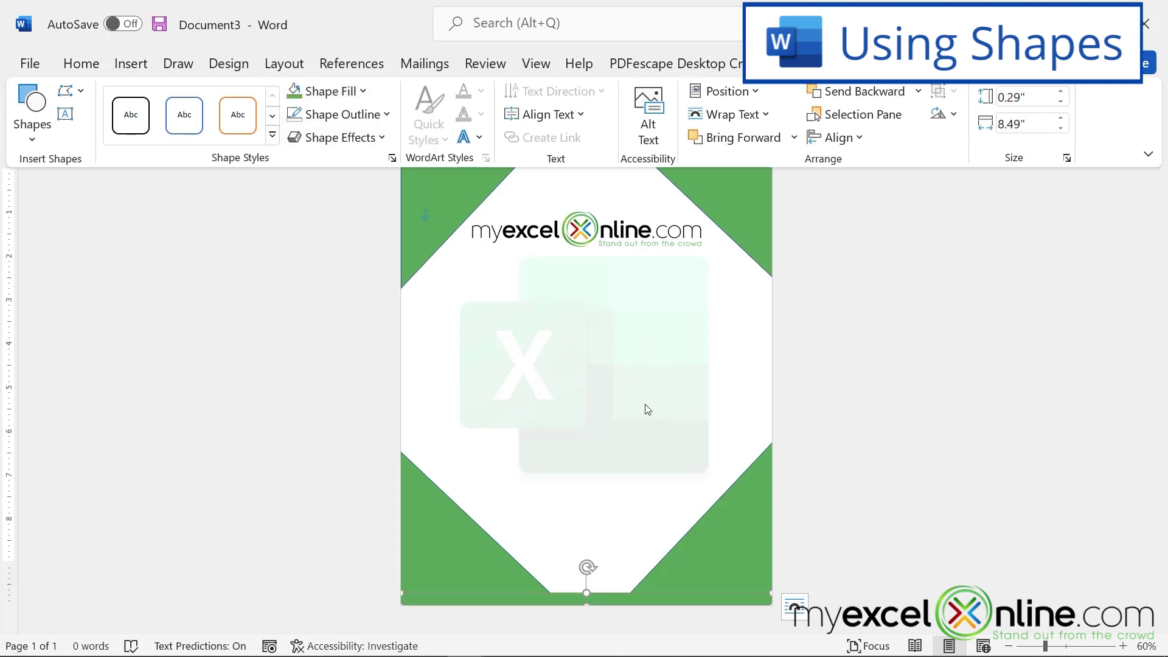
# Step: Duplicate the green bar and place the copy just above the bottom bar, ready for a custom fill
pyautogui.hotkey('ctrl', 'c')
pyautogui.hotkey('ctrl', 'v')
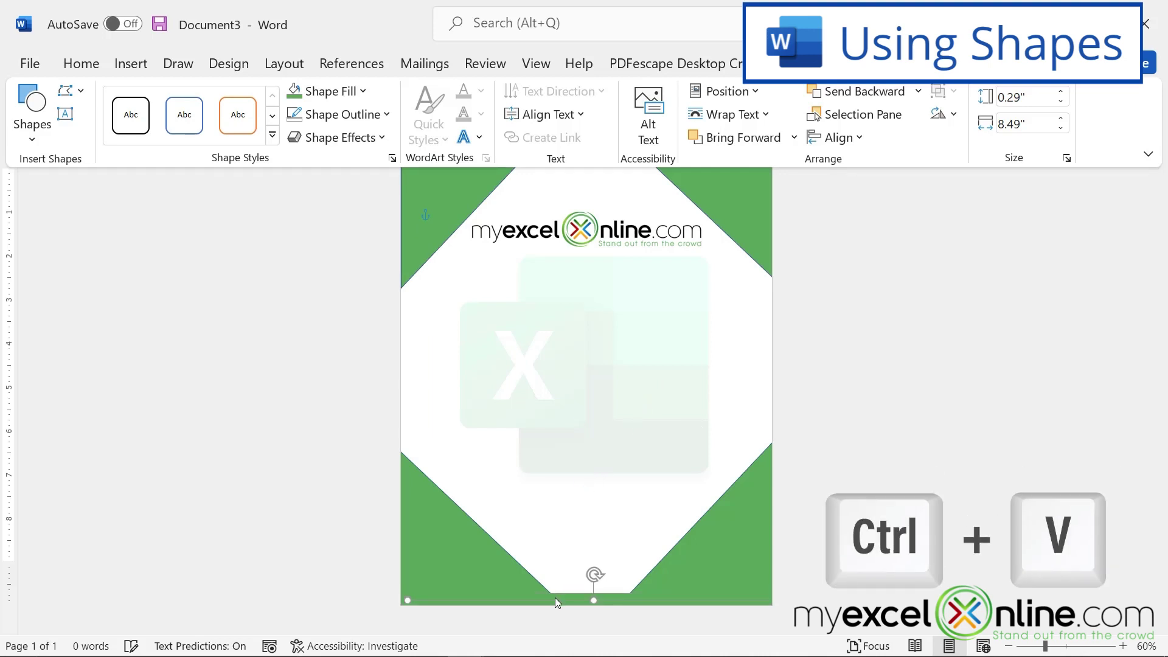
pyautogui.click(555, 597)
pyautogui.moveTo(562, 602); pyautogui.dragTo(549, 581)
pyautogui.click(769, 63)
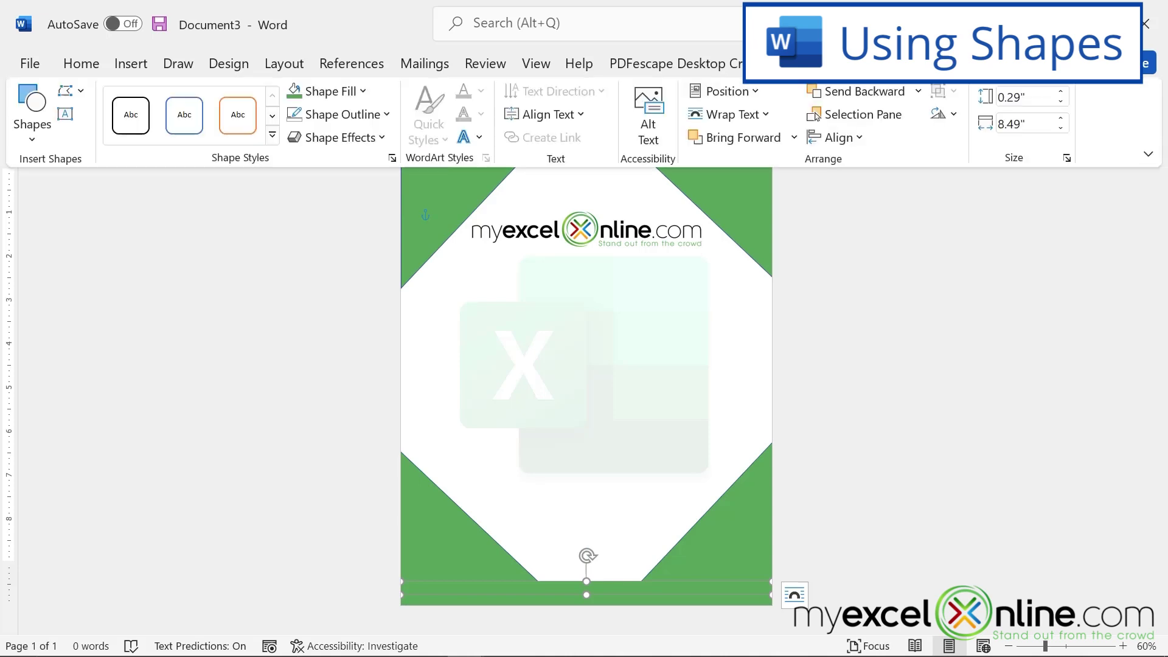
pyautogui.click(329, 91)
pyautogui.click(357, 366)
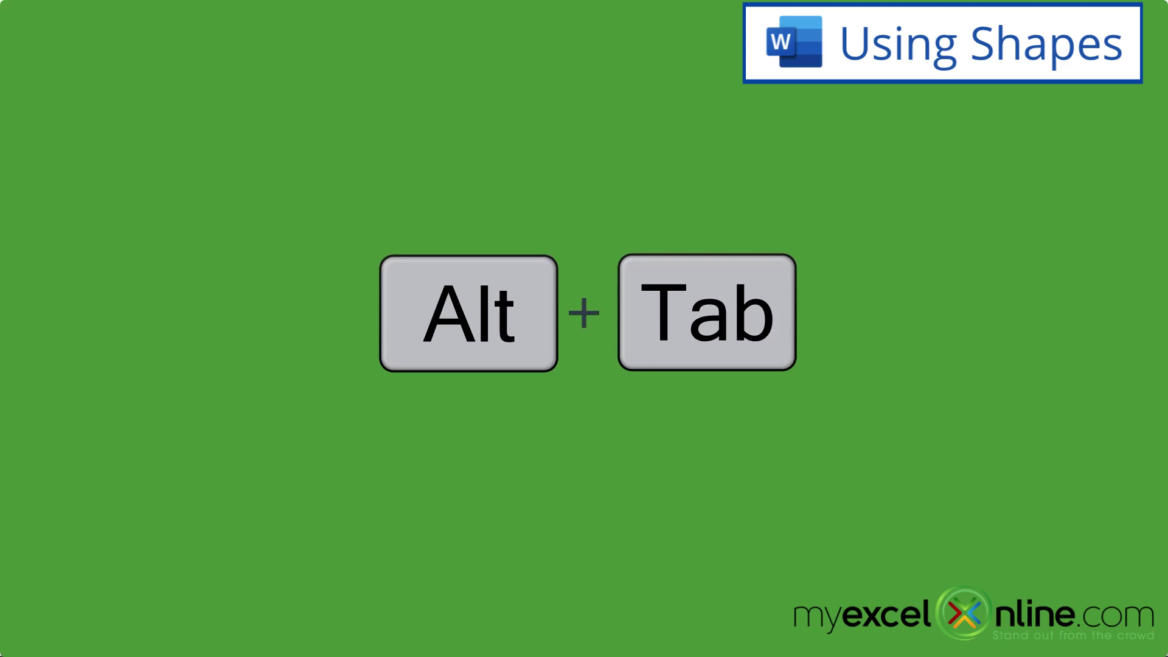
# Step: Sample the logo's dark red in Paint and read its values: Red 173, Green 8, Blue 8
pyautogui.hotkey('alt', 'Tab')
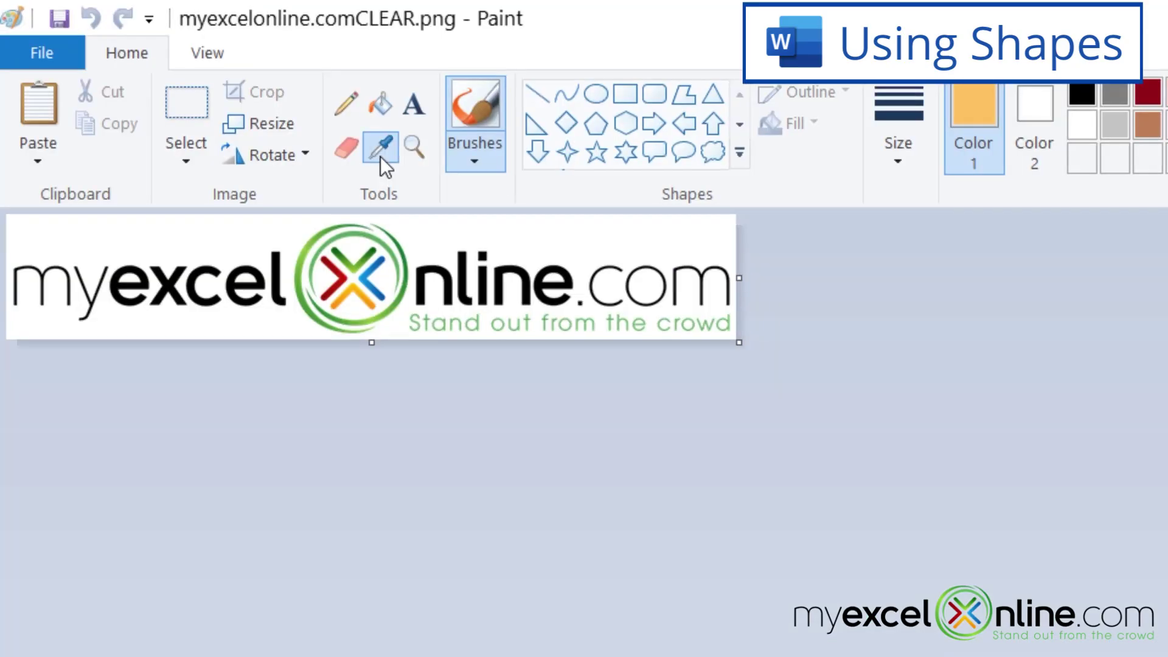
pyautogui.click(381, 147)
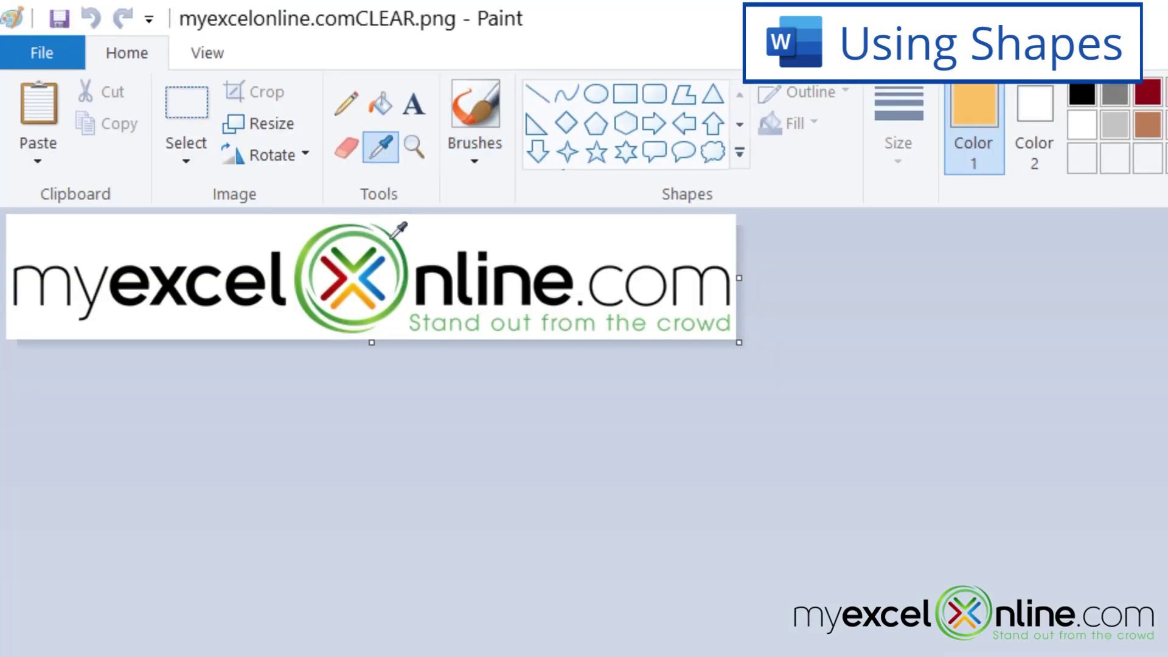
pyautogui.click(338, 283)
pyautogui.click(1167, 110)
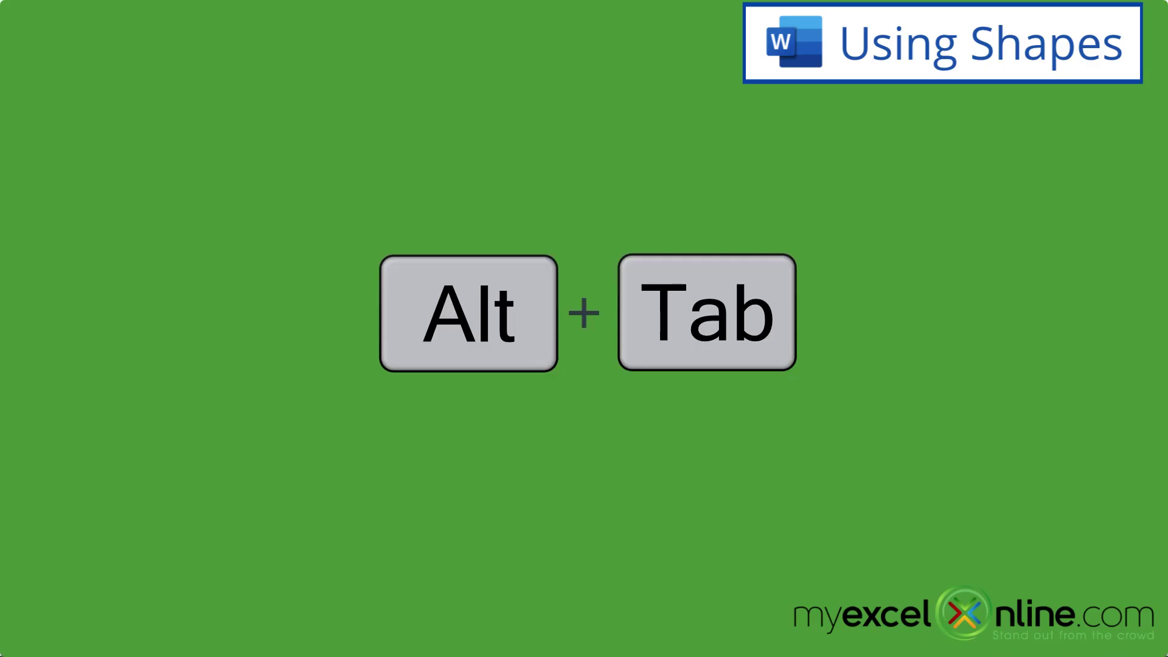
# Step: Apply custom colour Red 173, Green 8, Blue 8 to the bar above the green bottom bar
pyautogui.hotkey('alt', 'Tab')
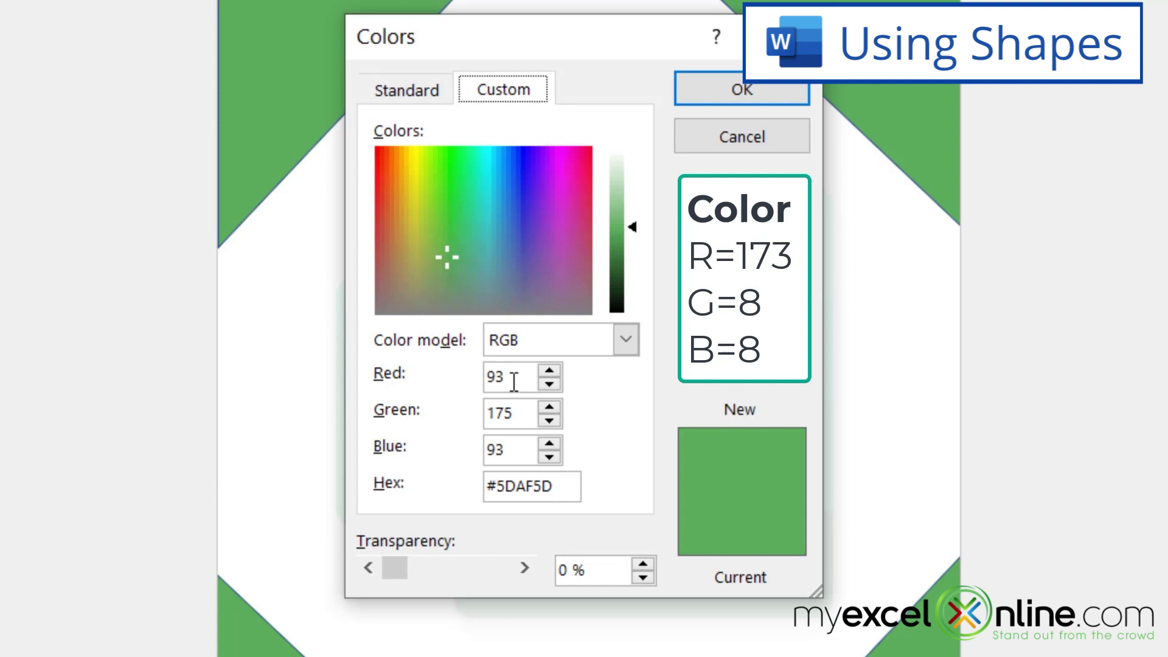
pyautogui.doubleClick(513, 381)
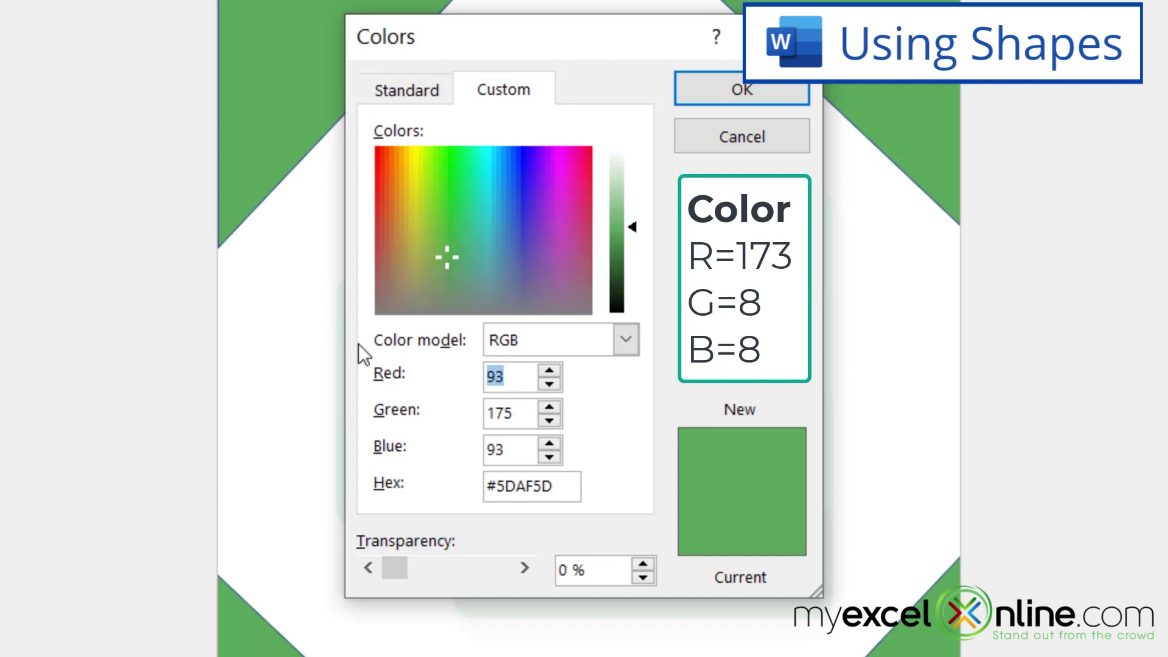
pyautogui.write('173')
pyautogui.press('Tab')
pyautogui.write('8')
pyautogui.press('Tab')
pyautogui.write('8')
pyautogui.press('Tab')
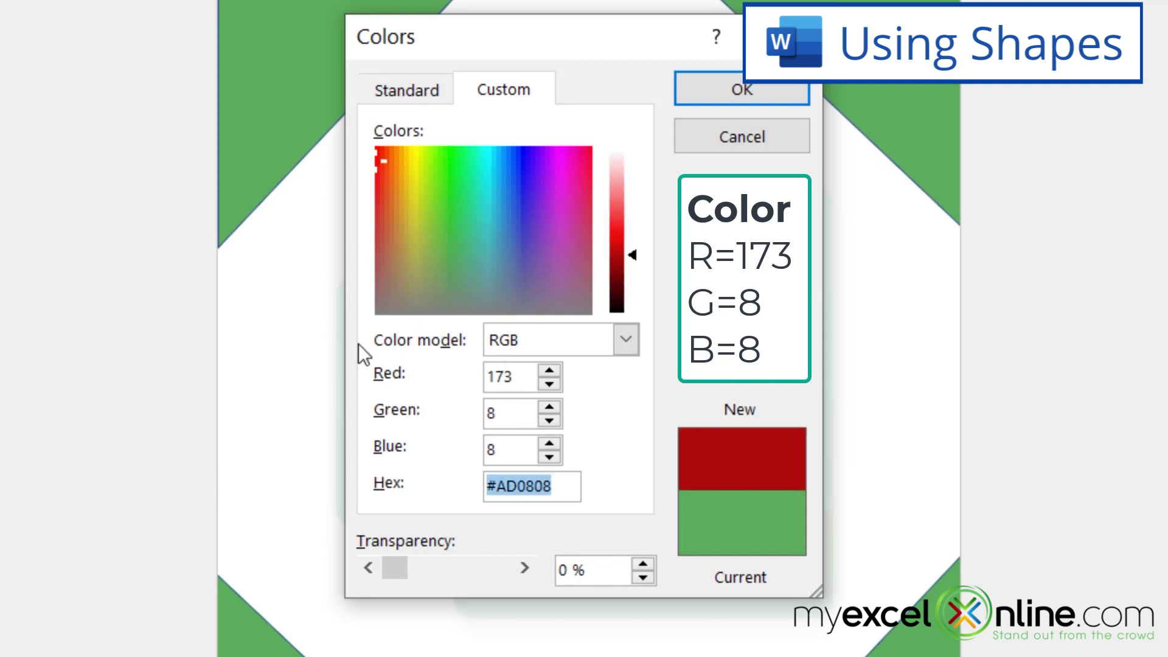
pyautogui.click(742, 89)
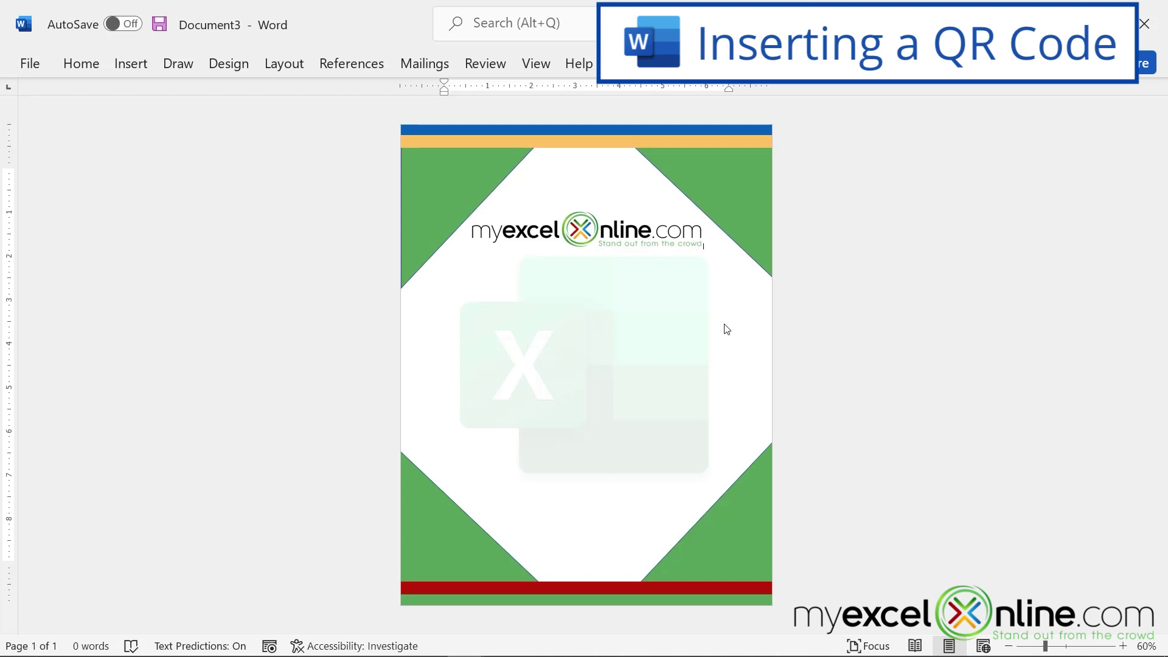
# Step: Insert the QRCode.png picture from this device on a new line below the logo
pyautogui.press('Return')
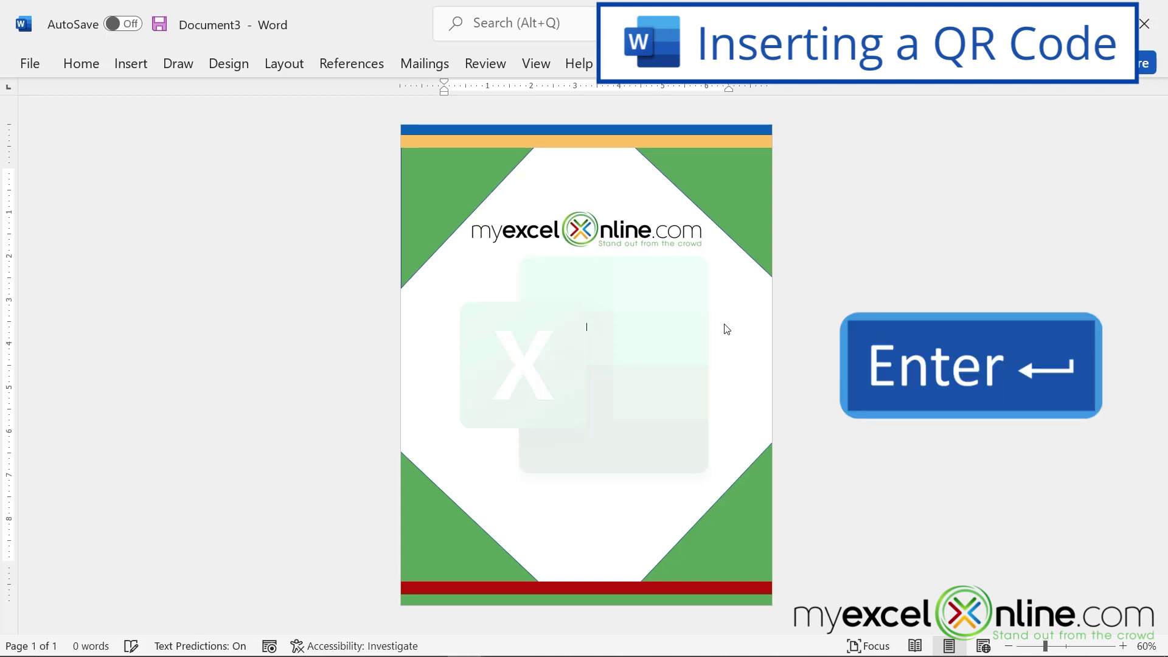
pyautogui.click(131, 63)
pyautogui.click(192, 139)
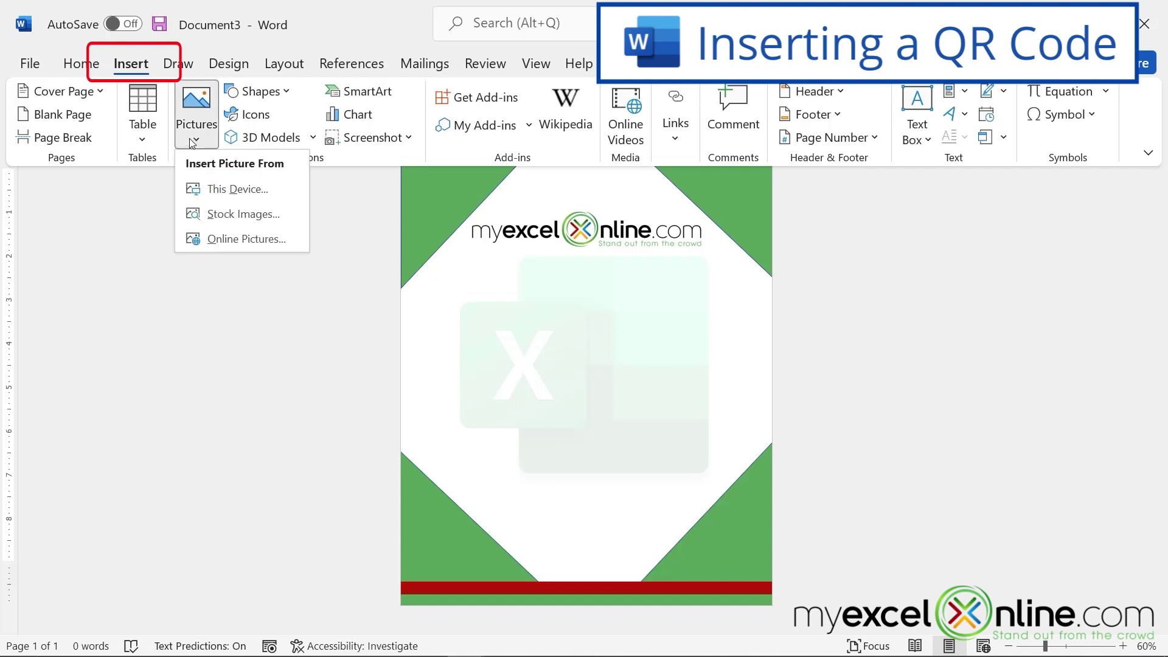
pyautogui.click(236, 189)
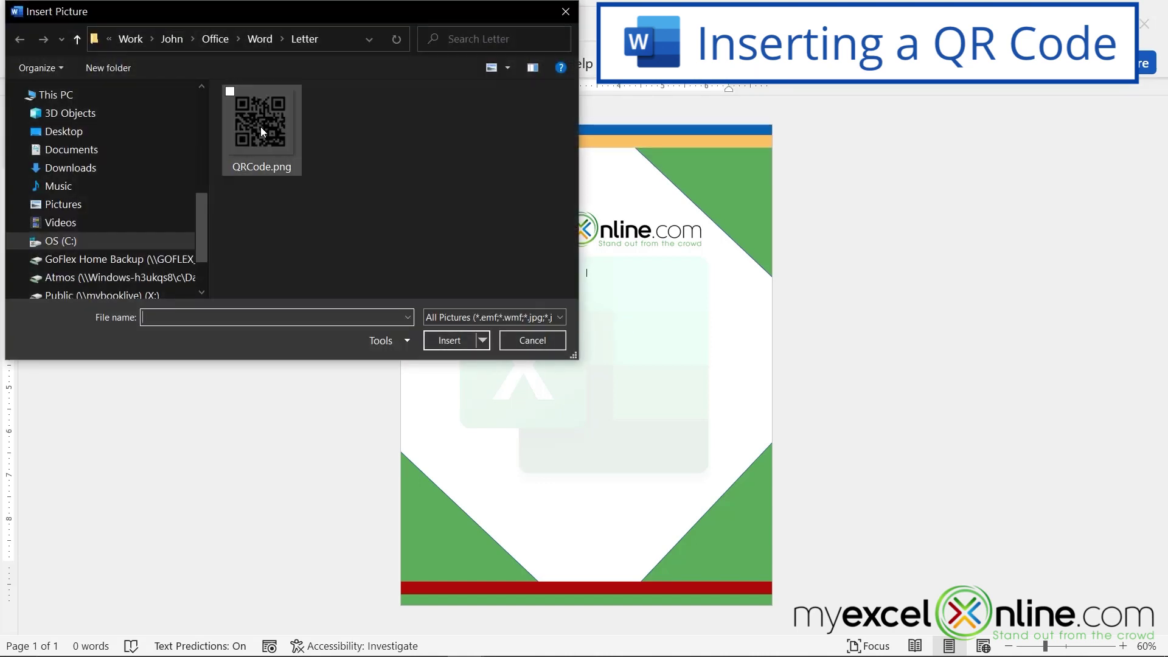
pyautogui.doubleClick(261, 127)
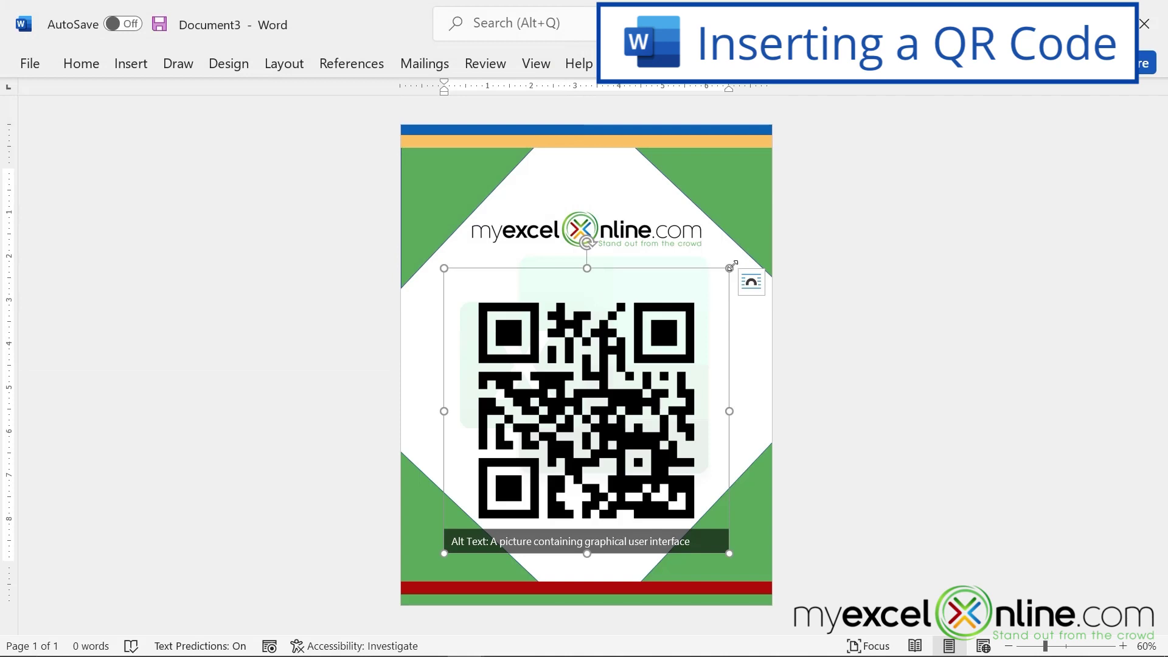
# Step: Shrink the QR code to a small square and move it just below the logo
pyautogui.moveTo(730, 266); pyautogui.dragTo(508, 443)
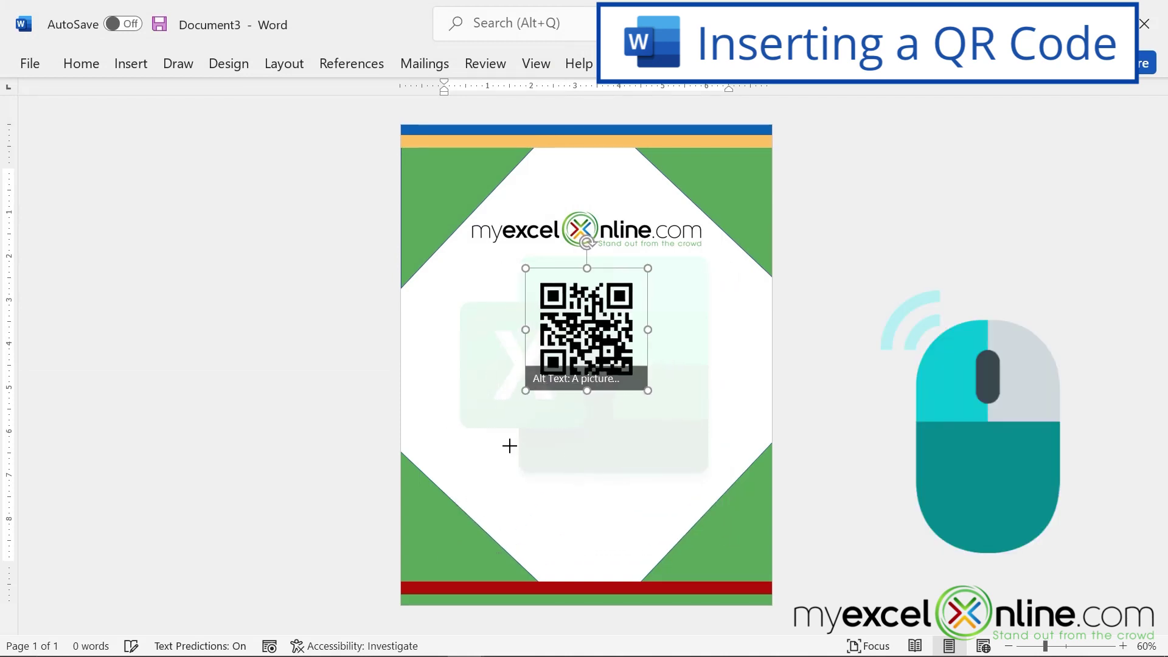
pyautogui.click(581, 230)
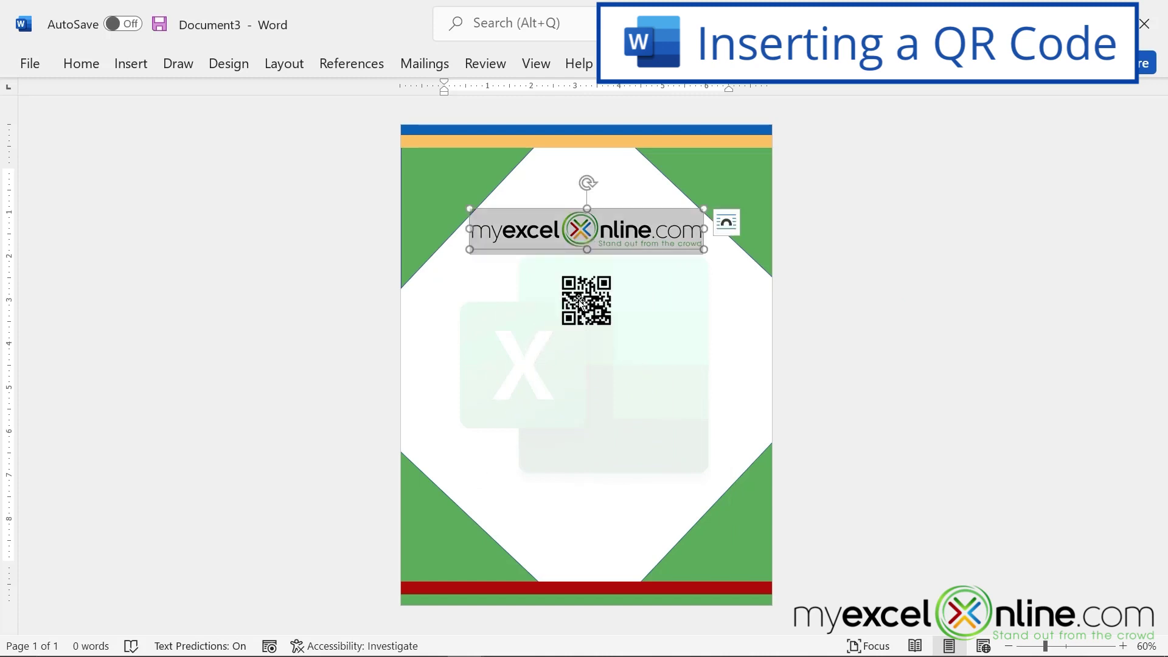
pyautogui.click(581, 305)
pyautogui.moveTo(580, 306)
pyautogui.mouseDown()
pyautogui.moveTo(617, 426)
pyautogui.moveTo(595, 316)
pyautogui.mouseUp()
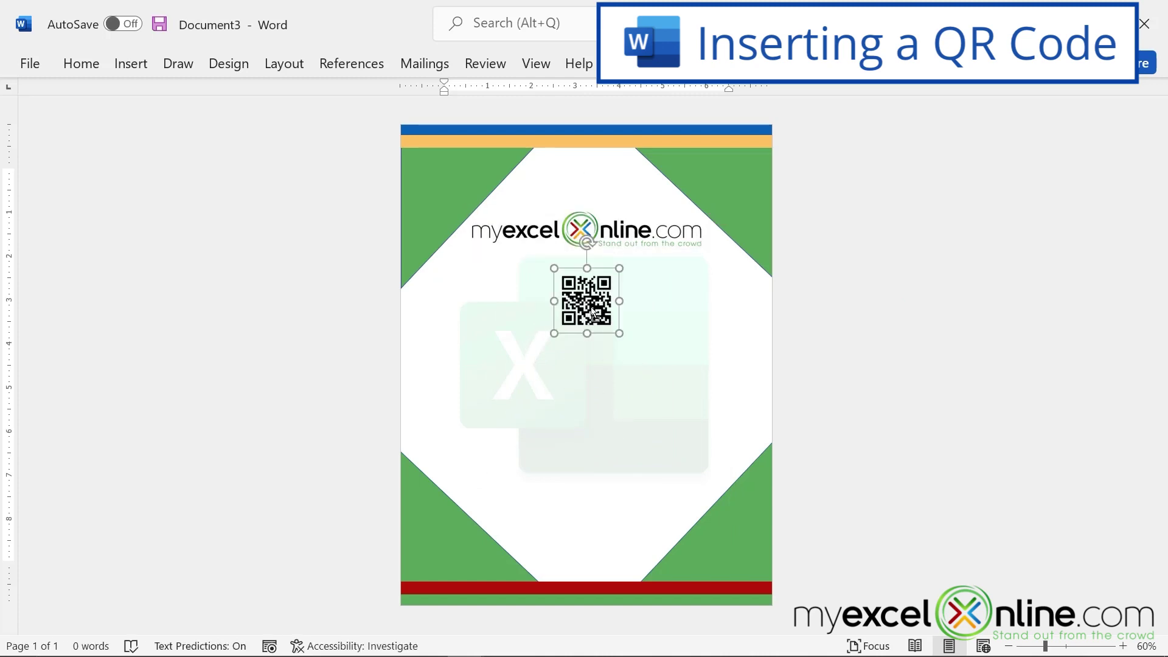
pyautogui.click(654, 286)
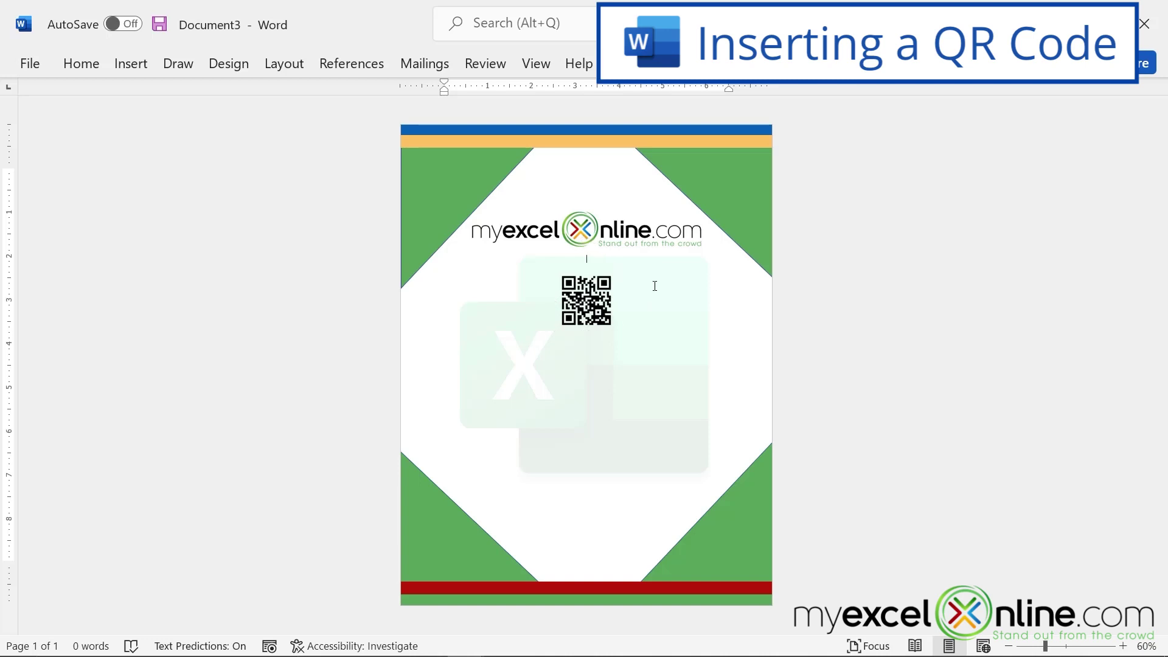
# Step: Add blank lines above the QR code to push it down near the bottom bars
pyautogui.press('Return')
pyautogui.press('Return')
pyautogui.press('Return')
pyautogui.press('Return')
pyautogui.press('Return')
pyautogui.press('Return')
pyautogui.press('Return')
pyautogui.press('Return')
pyautogui.press('Return')
pyautogui.press('Return')
pyautogui.press('Return')
pyautogui.press('Return')
pyautogui.press('Return')
pyautogui.press('Return')
pyautogui.press('Return')
pyautogui.press('Return')
pyautogui.press('Return')
pyautogui.press('Return')
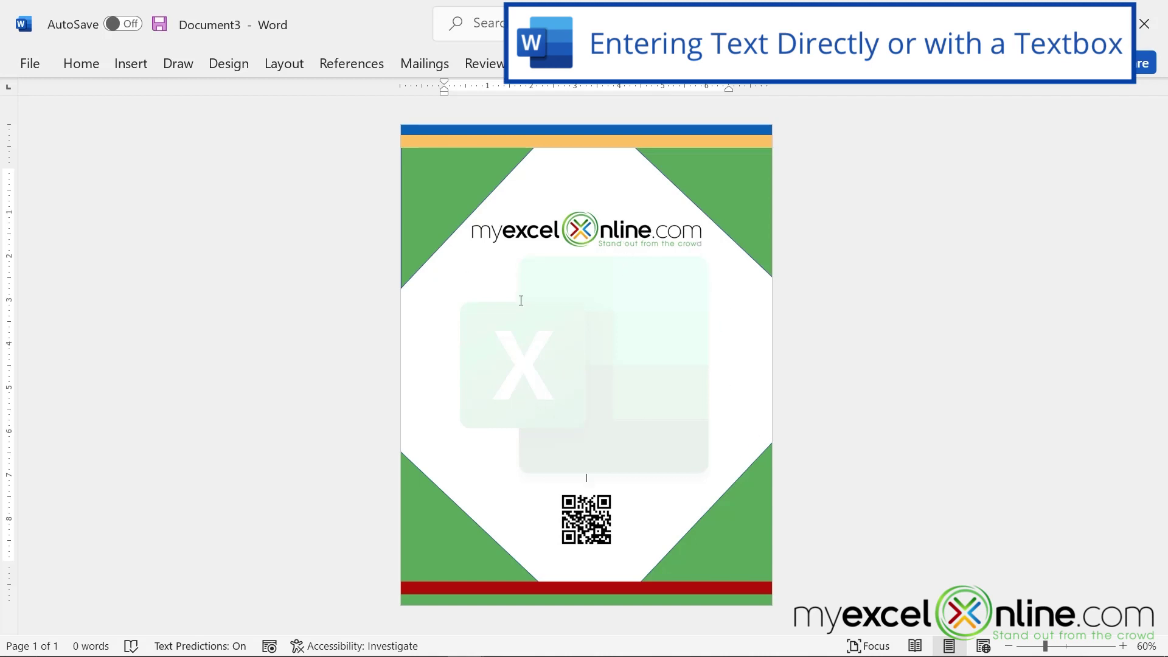
pyautogui.click(423, 280)
pyautogui.write('scbucbecusbc')
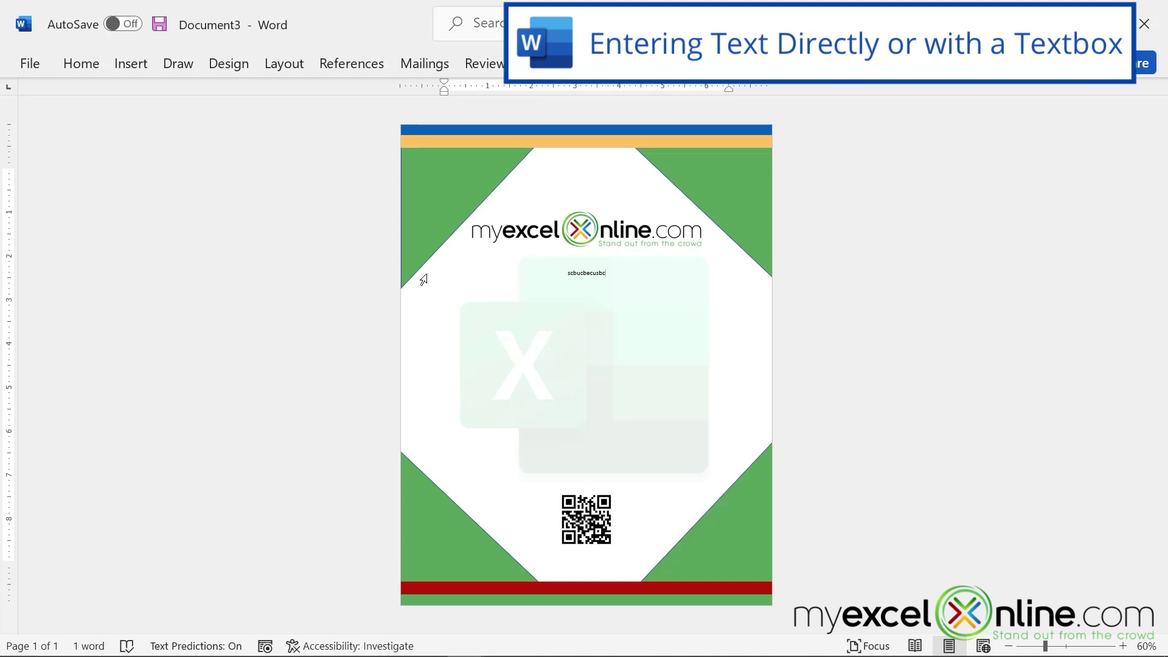
pyautogui.press('BackSpace')
pyautogui.press('BackSpace')
pyautogui.press('BackSpace')
pyautogui.press('BackSpace')
pyautogui.press('BackSpace')
pyautogui.press('BackSpace')
pyautogui.press('BackSpace')
pyautogui.press('BackSpace')
pyautogui.press('BackSpace')
pyautogui.press('BackSpace')
pyautogui.press('BackSpace')
pyautogui.press('BackSpace')
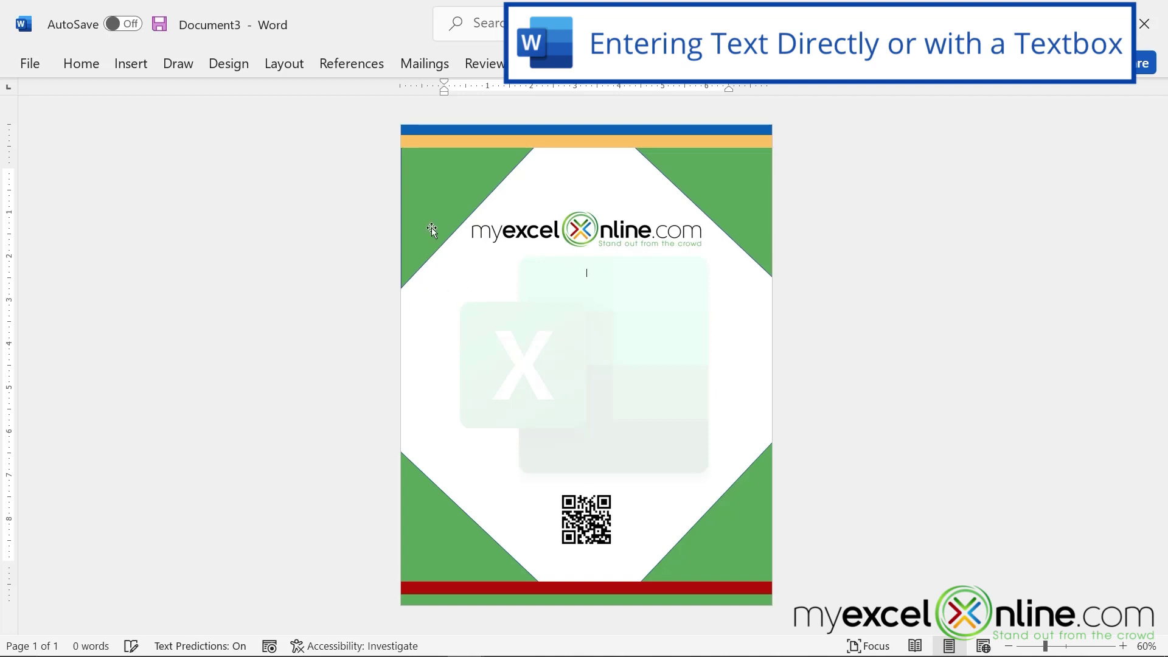
# Step: Insert a simple text box reading "This is My Excel Online" and make it taller
pyautogui.click(132, 64)
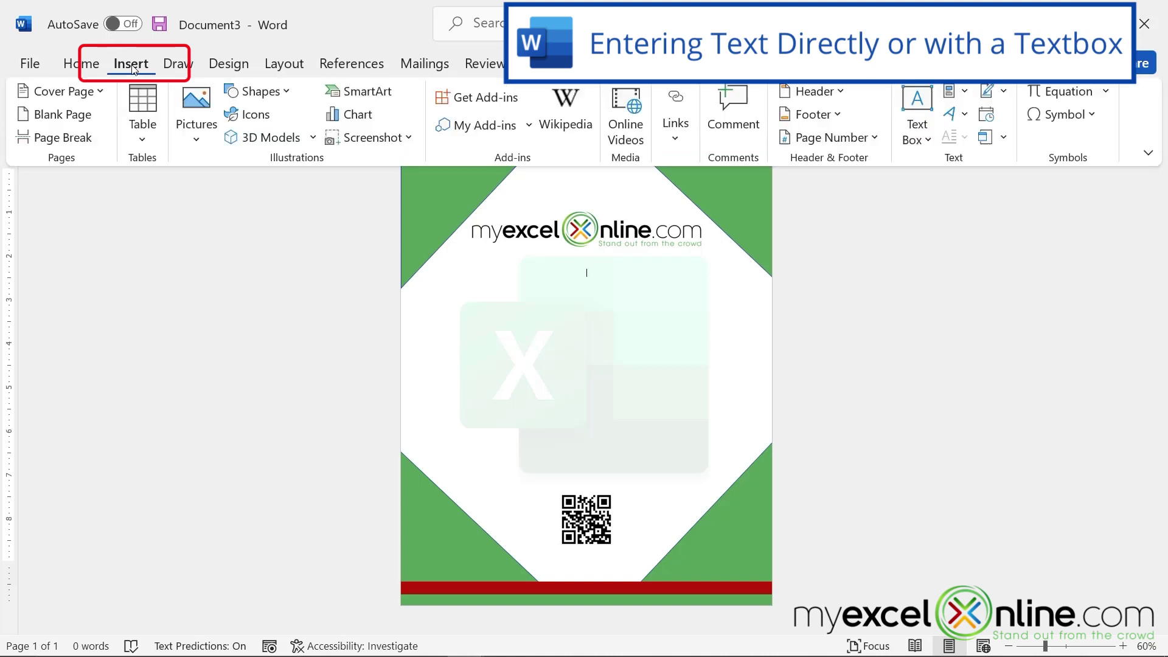
pyautogui.click(916, 116)
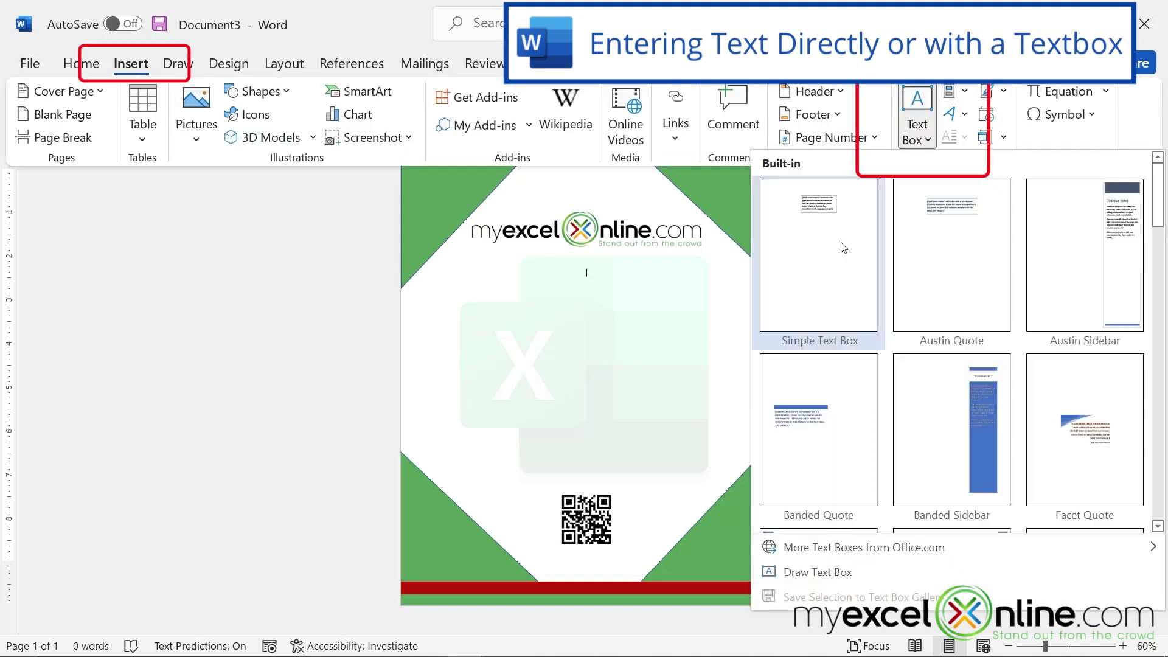
pyautogui.click(815, 251)
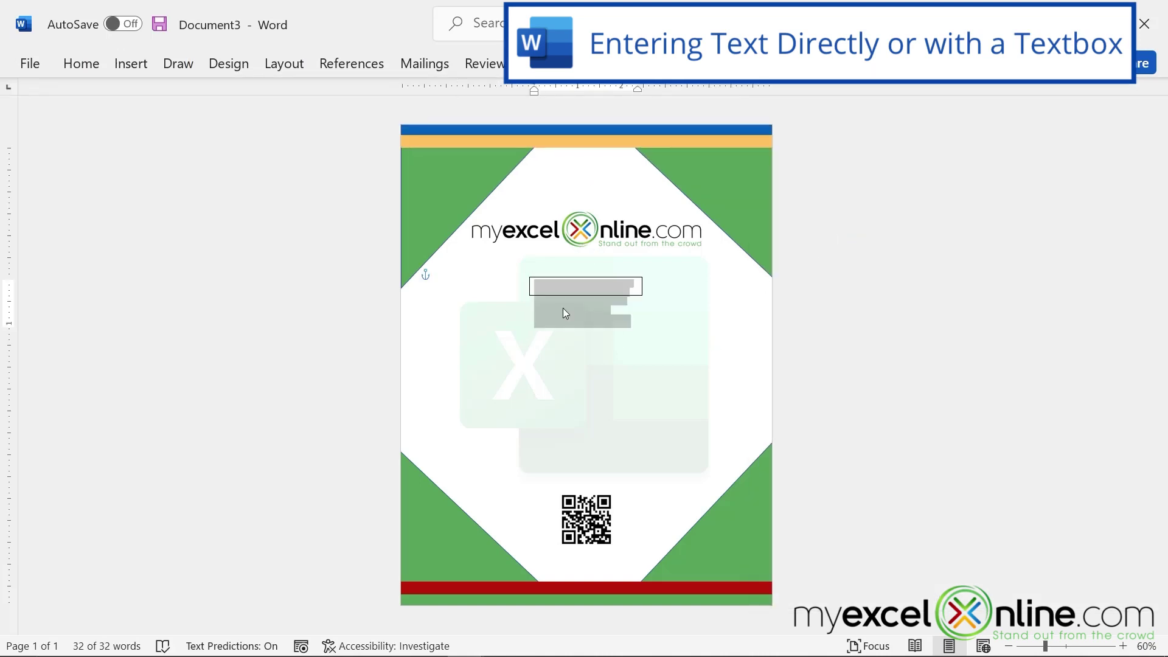
pyautogui.write('This is My')
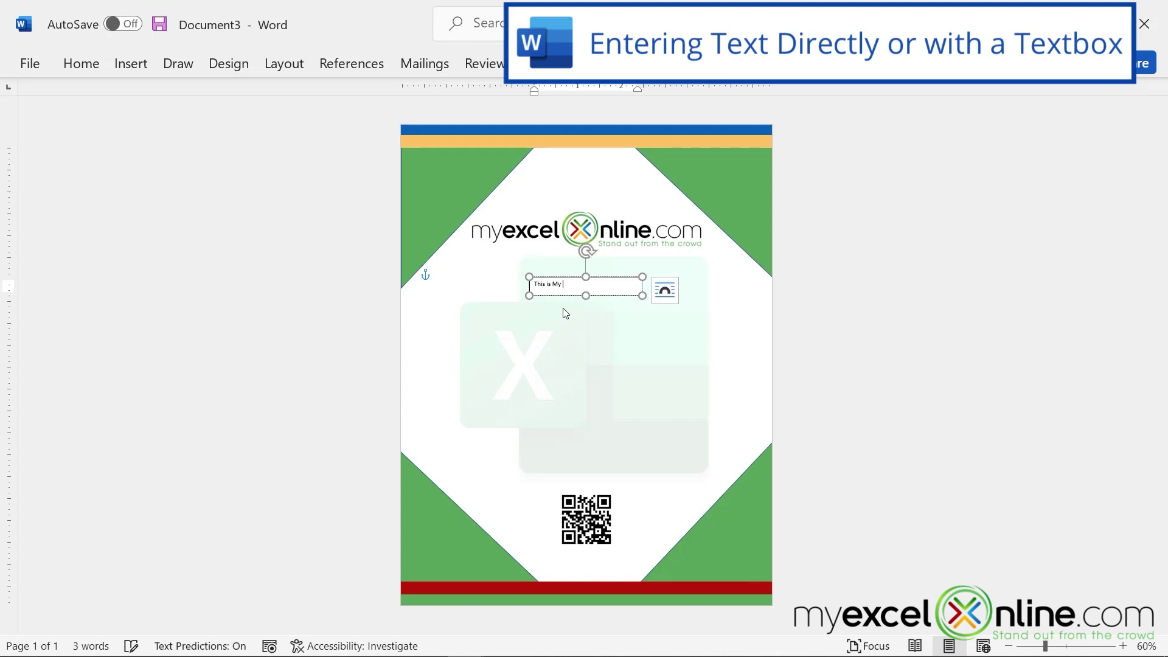
pyautogui.write(' Excel Online')
pyautogui.moveTo(586, 295); pyautogui.dragTo(586, 408)
# Step: Centre the text box's text and move the box slightly lower on the page
pyautogui.click(81, 64)
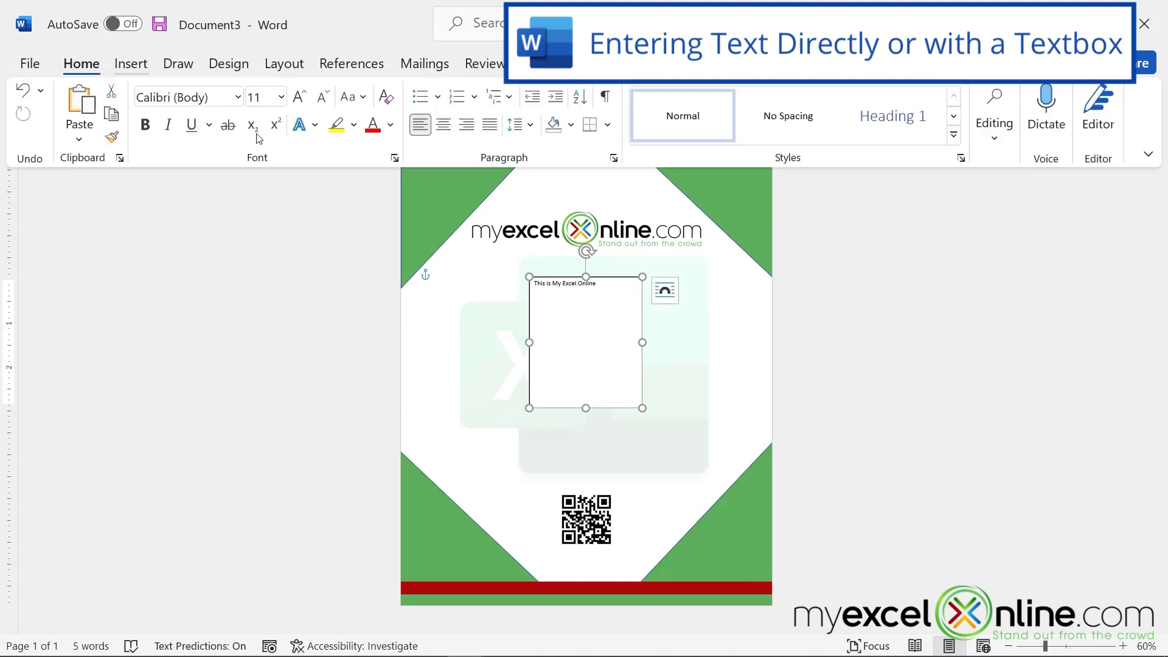
pyautogui.click(443, 125)
pyautogui.click(692, 329)
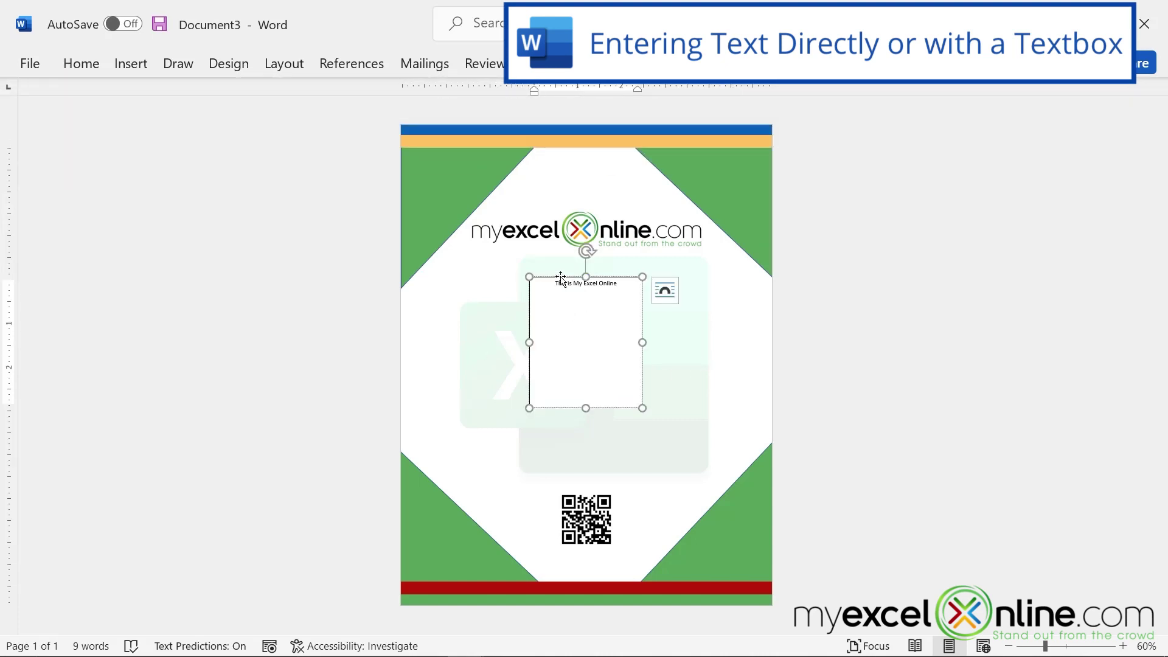
pyautogui.moveTo(563, 279); pyautogui.dragTo(560, 306)
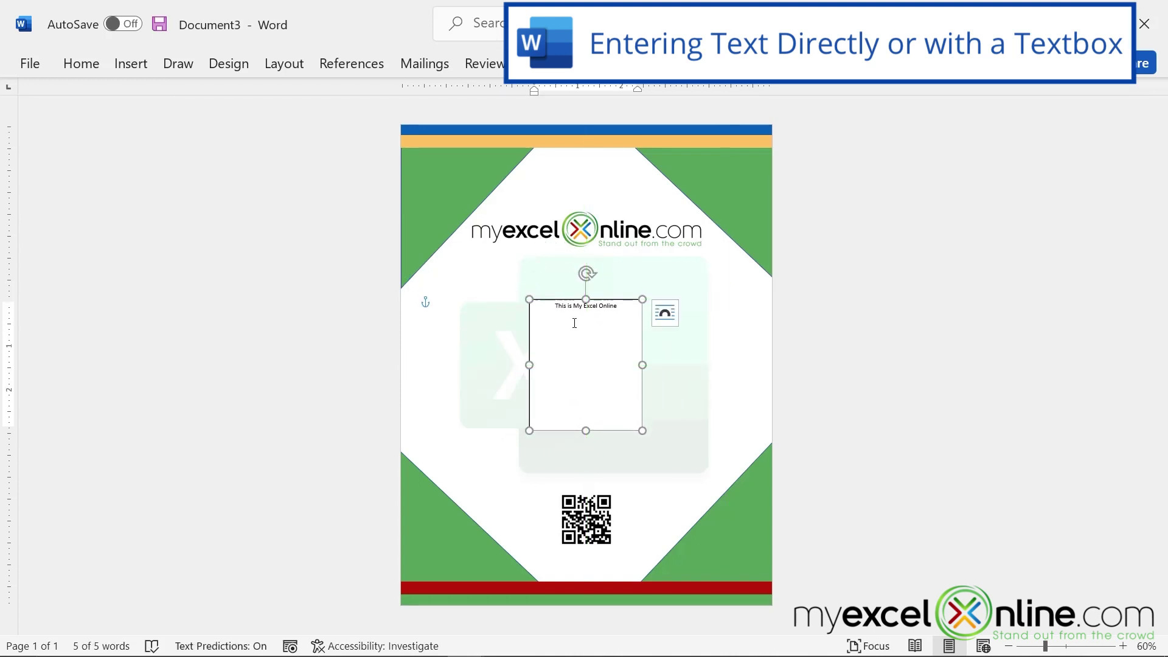